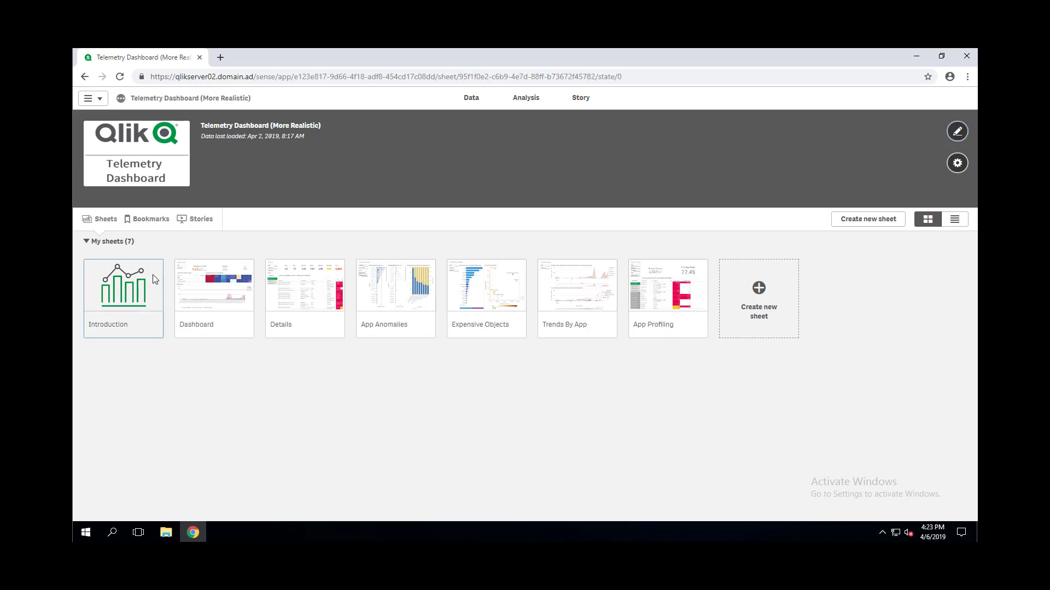
- Open the Introduction sheet of the Telemetry Dashboard app
{"action": "left_click", "coordinate": [155, 279]}
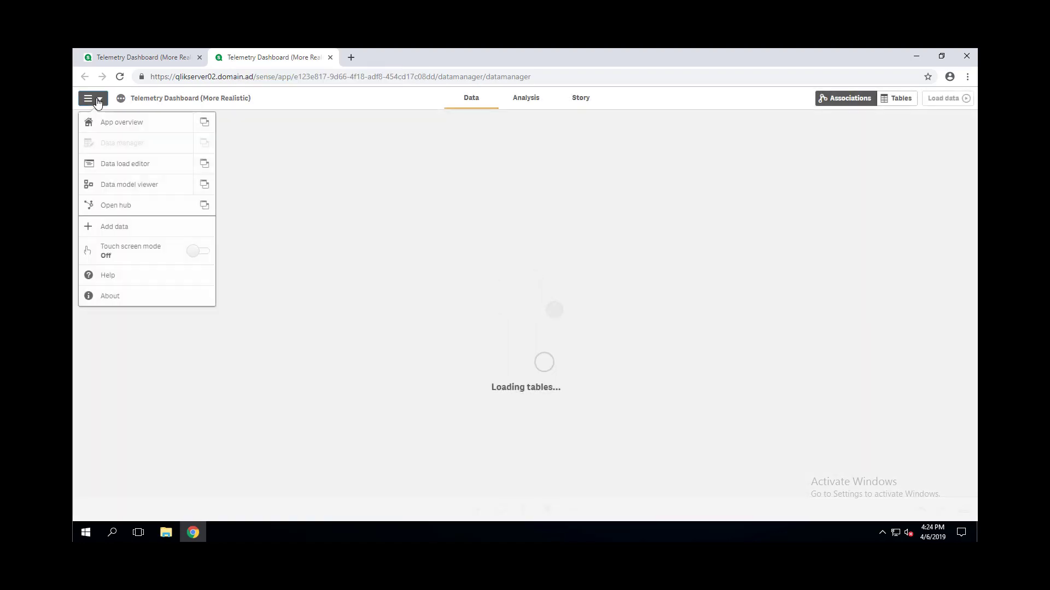
- In the data load editor's Variables & Config section, select the vLogDays = 30 setting
{"action": "left_click", "coordinate": [117, 164]}
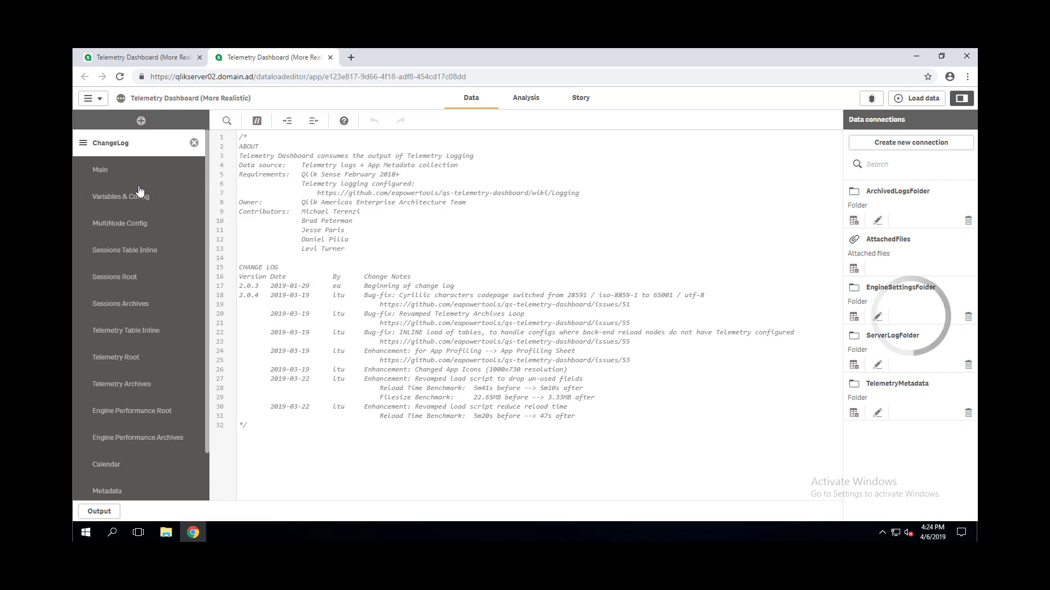
{"action": "left_click", "coordinate": [140, 192]}
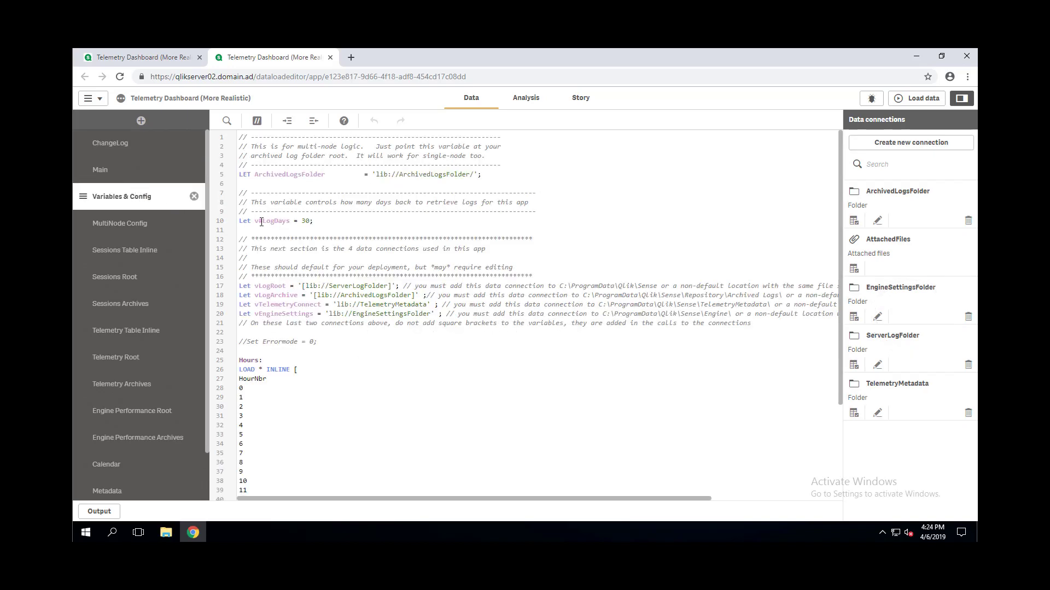
{"action": "left_click_drag", "start_coordinate": [256, 222], "coordinate": [306, 217]}
{"action": "left_click", "coordinate": [306, 221]}
{"action": "double_click", "coordinate": [305, 221]}
- Go to the Dashboard sheet, follow the Apps KPI to App Anomalies, then return via Sheets
{"action": "left_click", "coordinate": [154, 61]}
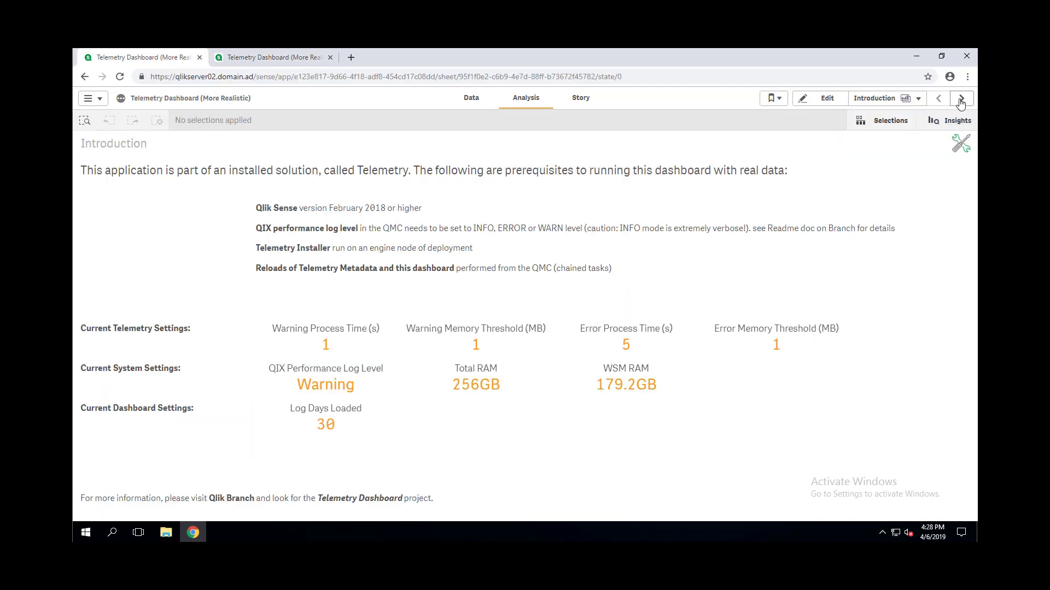
{"action": "left_click", "coordinate": [961, 100]}
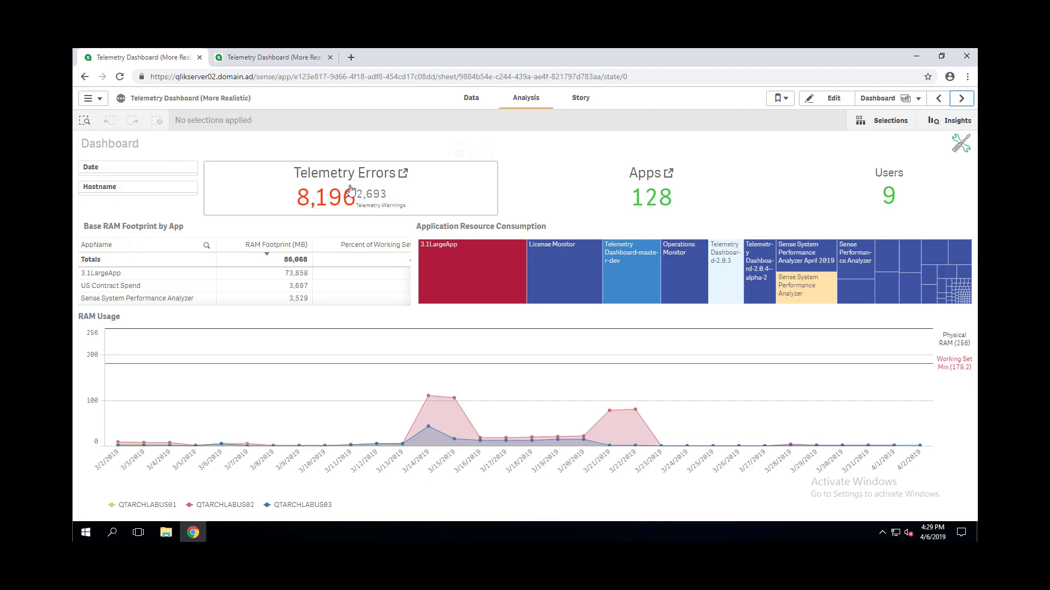
{"action": "left_click", "coordinate": [361, 192]}
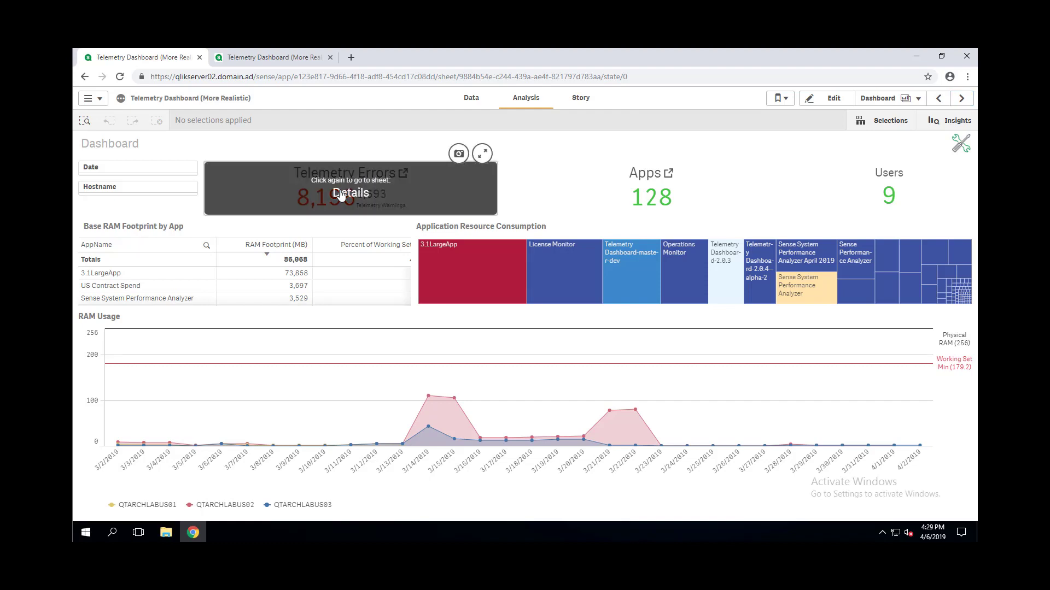
{"action": "left_click", "coordinate": [651, 194]}
{"action": "left_click", "coordinate": [651, 194]}
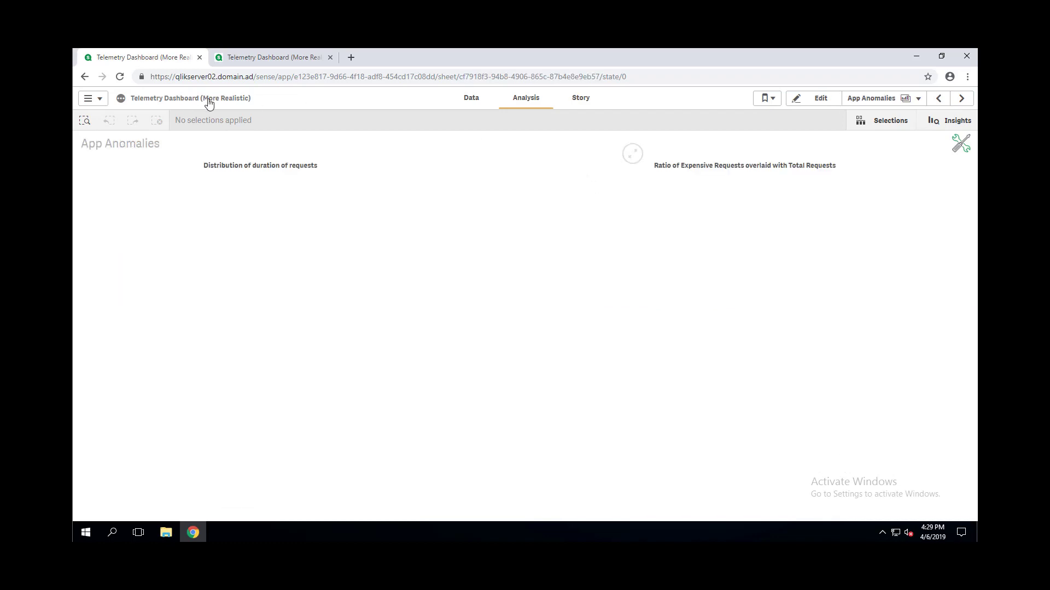
{"action": "left_click", "coordinate": [887, 100]}
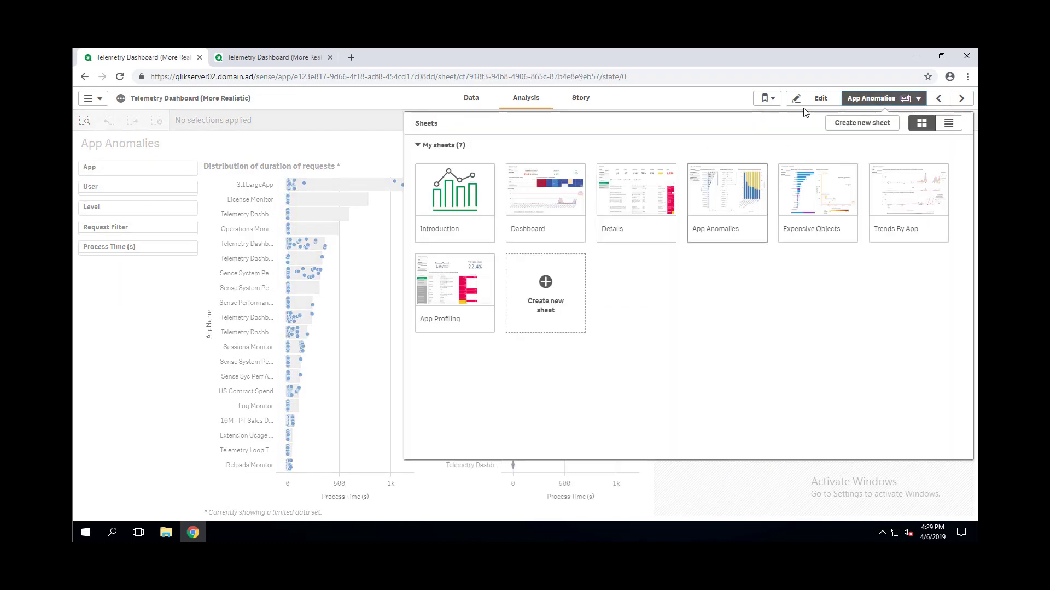
{"action": "left_click", "coordinate": [567, 184]}
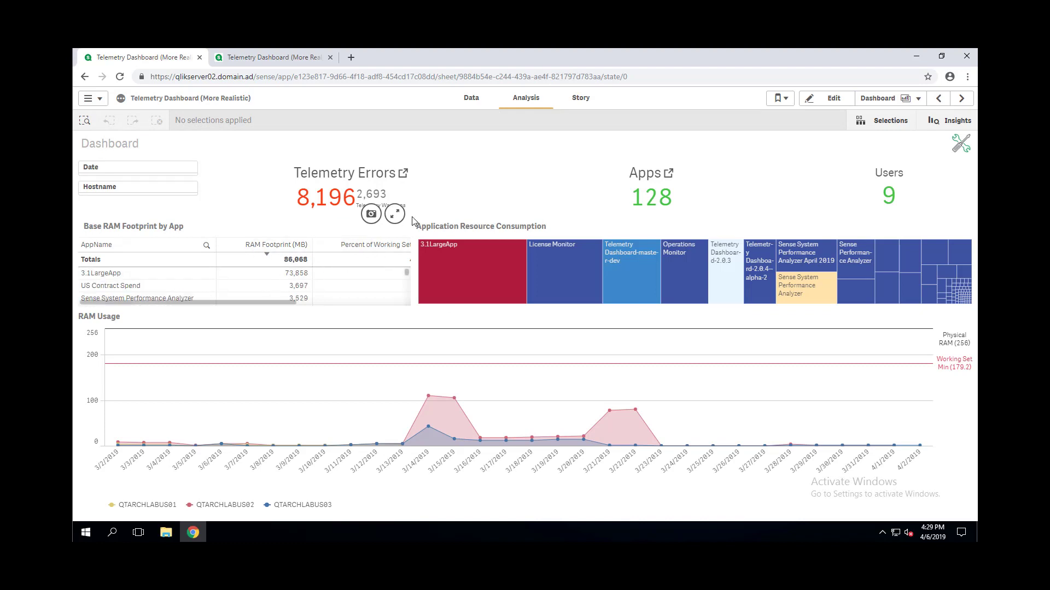
- Expand the Base RAM Footprint by App table, then select dates 3/12–3/17 on the RAM Usage chart
{"action": "left_click", "coordinate": [395, 215]}
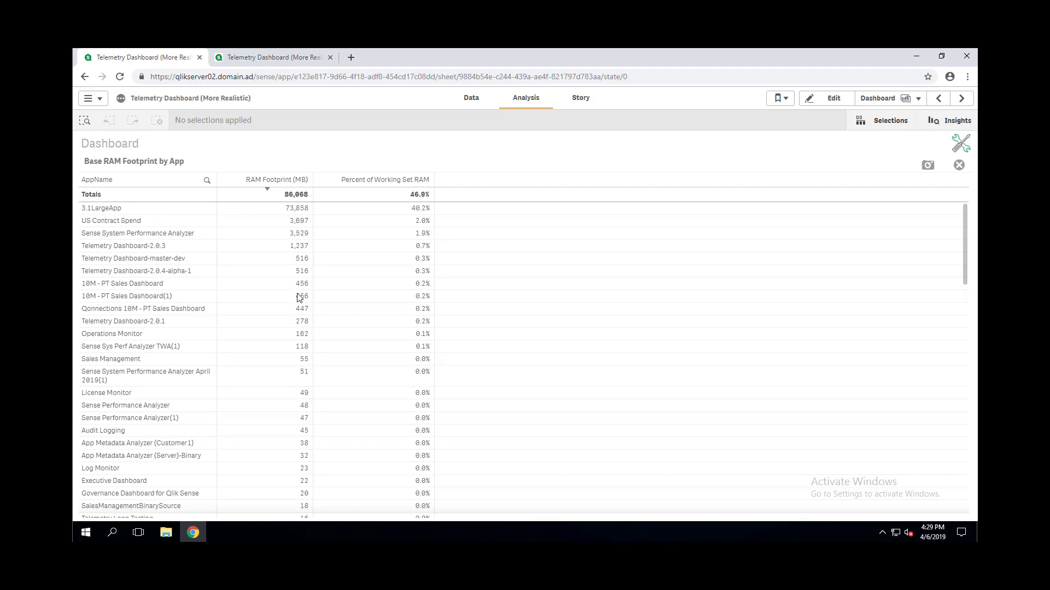
{"action": "left_click", "coordinate": [957, 167]}
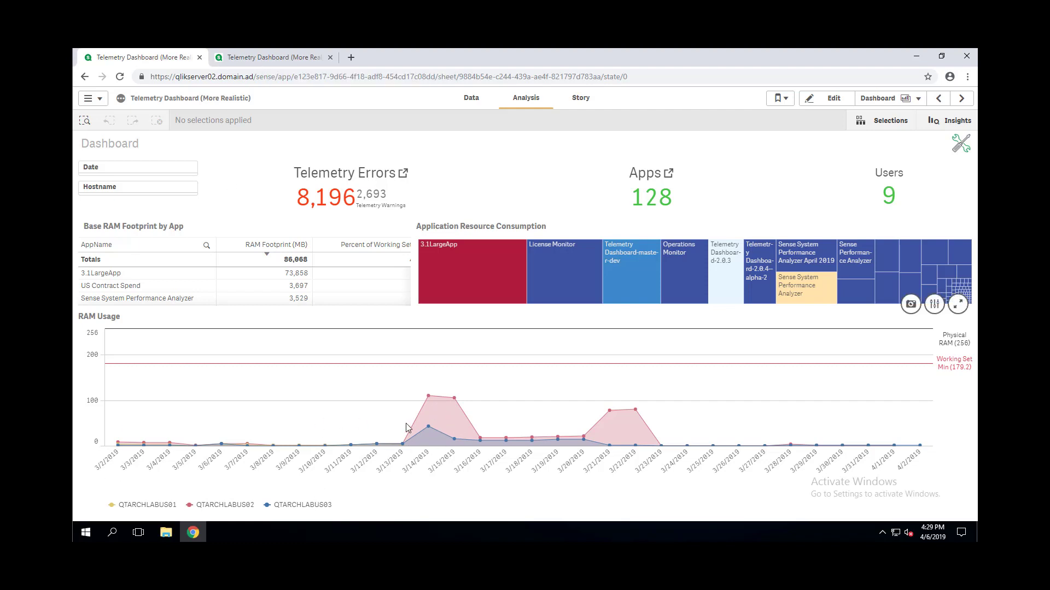
{"action": "left_click_drag", "start_coordinate": [388, 459], "coordinate": [495, 464]}
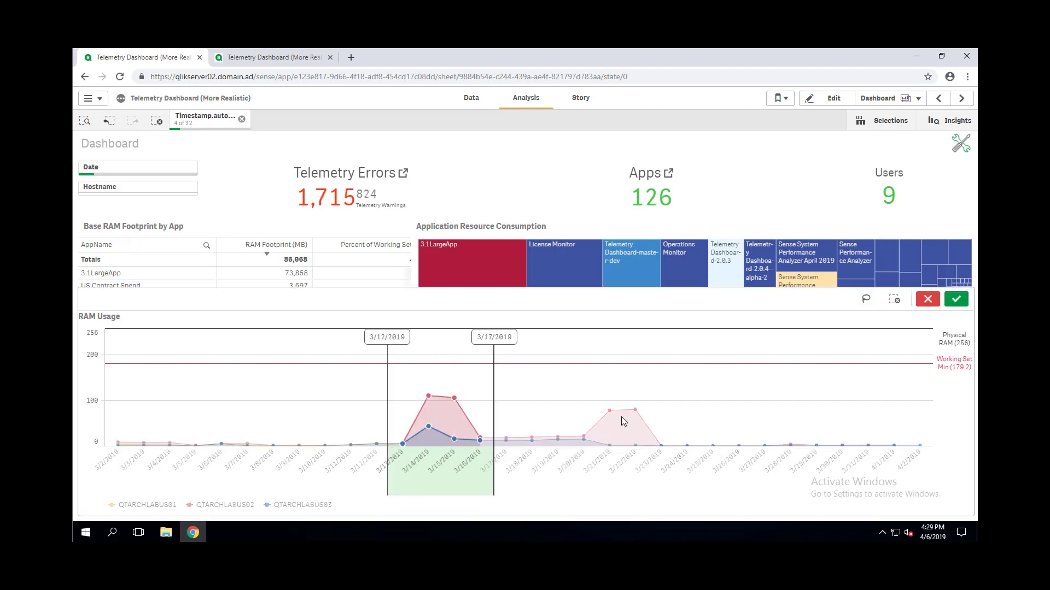
{"action": "left_click", "coordinate": [955, 299]}
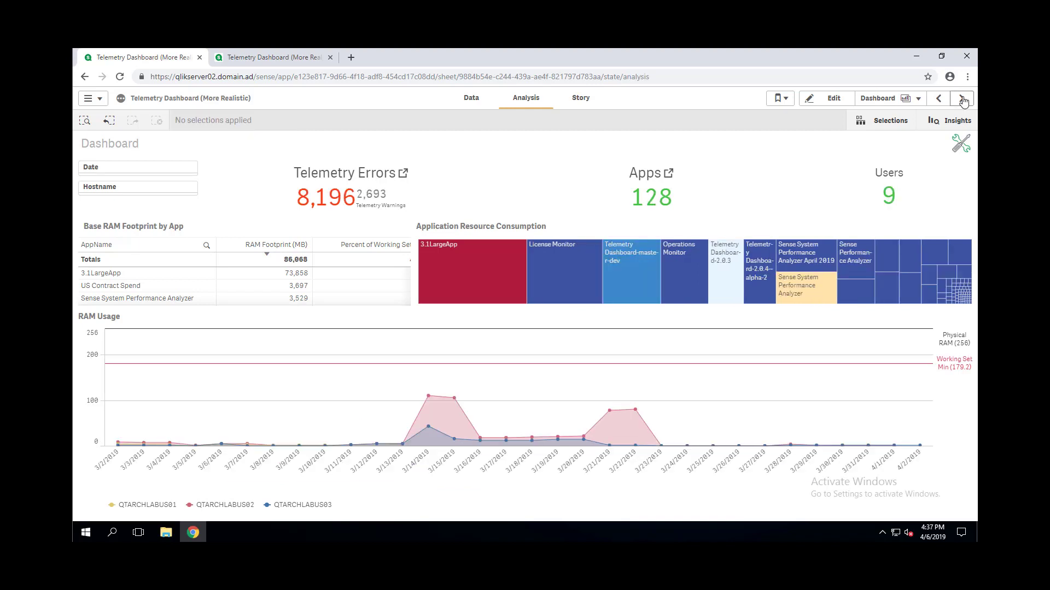
- On the Details sheet, filter to Visualization Objects Only and sort by Peak RAM (MB), largest first
{"action": "left_click", "coordinate": [962, 98]}
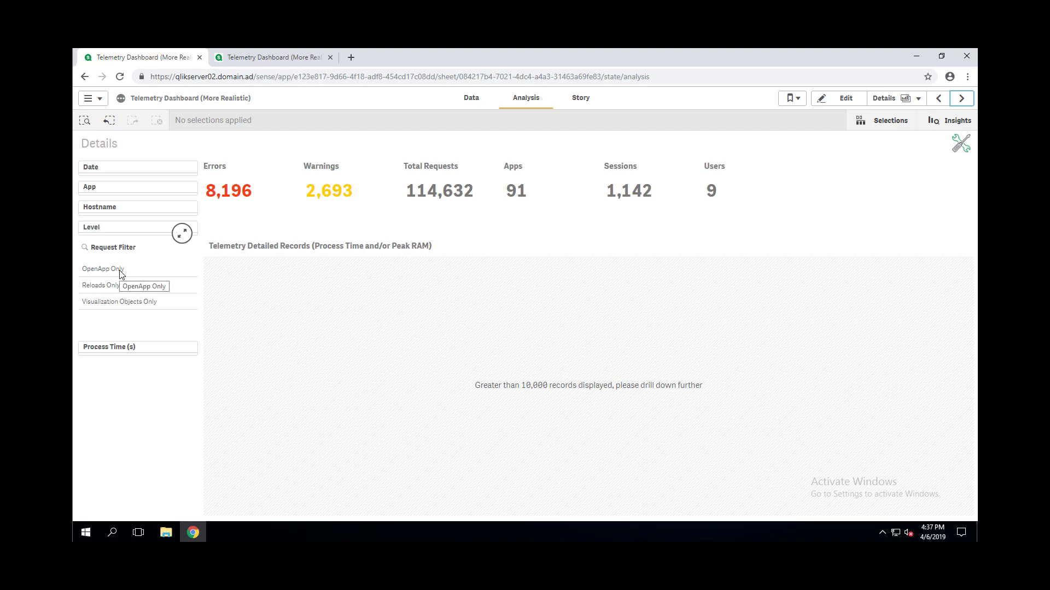
{"action": "left_click", "coordinate": [120, 302]}
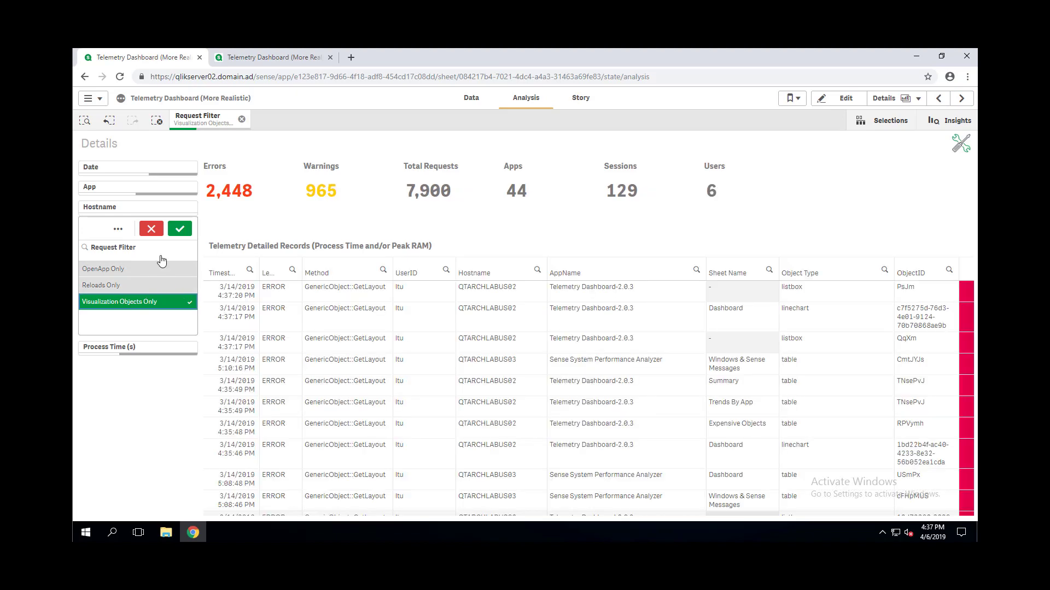
{"action": "left_click", "coordinate": [180, 228]}
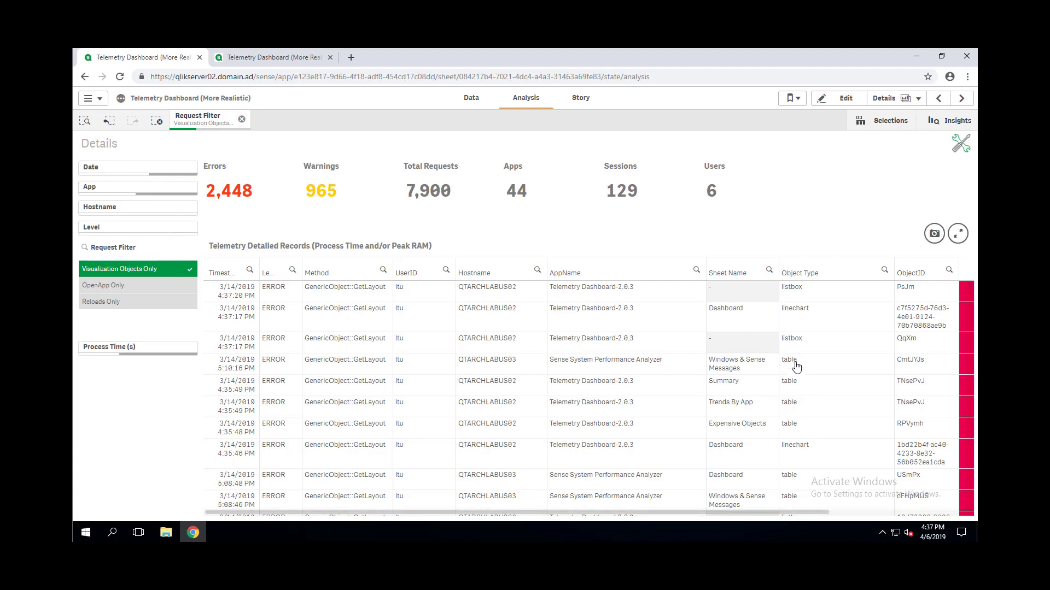
{"action": "left_click", "coordinate": [856, 512]}
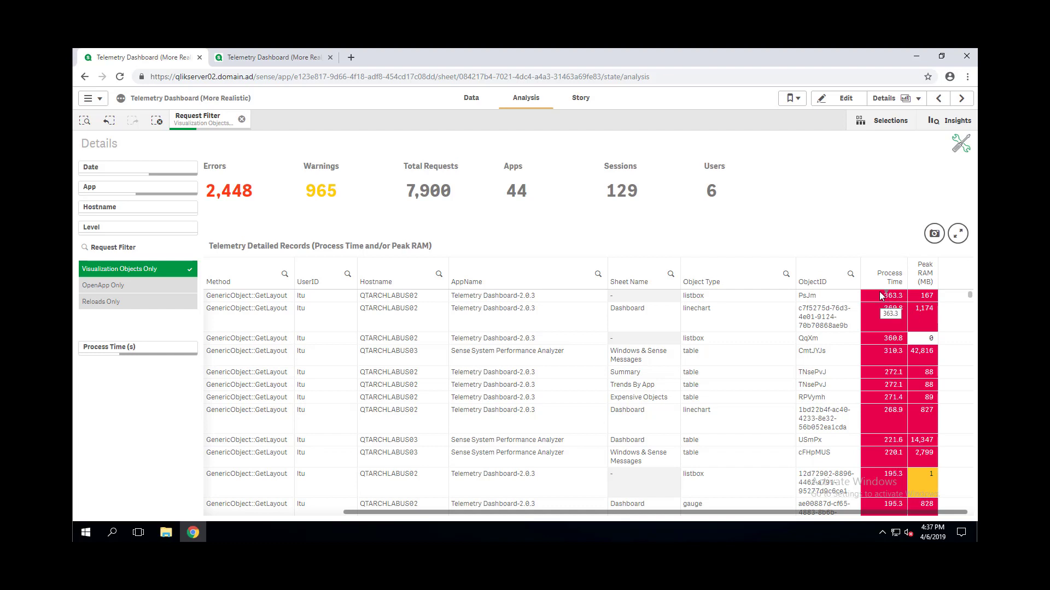
{"action": "left_click", "coordinate": [927, 272]}
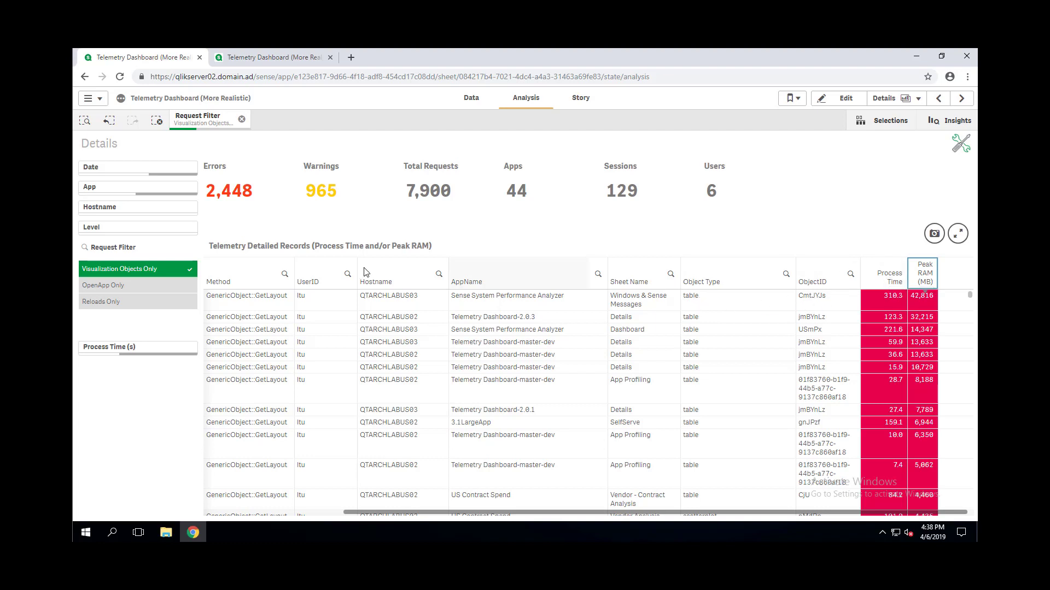
- Replace the Visualization Objects Only request filter with OpenApp Only
{"action": "left_click", "coordinate": [135, 270]}
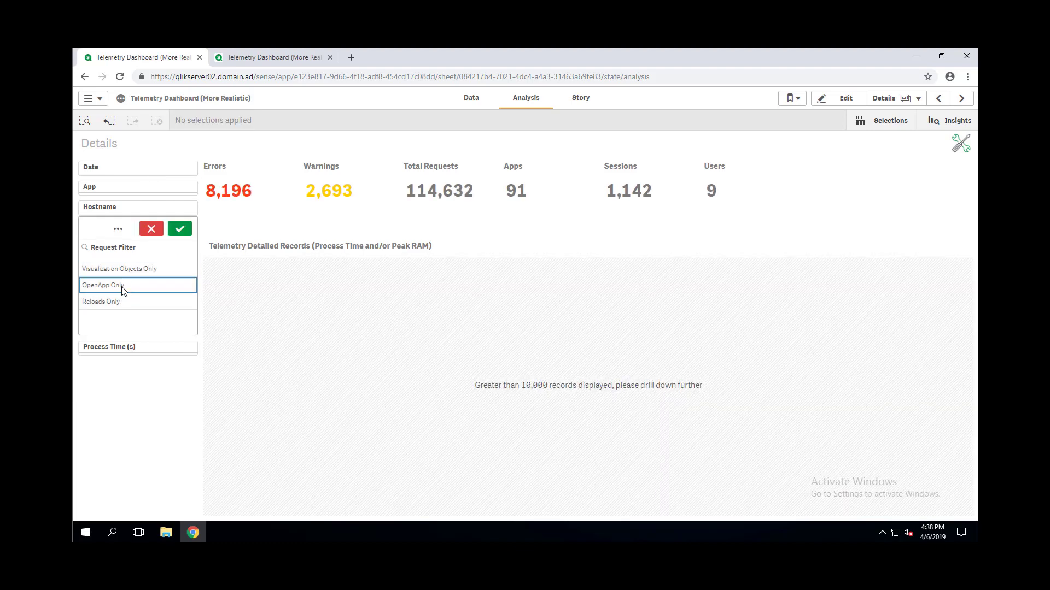
{"action": "left_click", "coordinate": [111, 287]}
{"action": "left_click", "coordinate": [180, 230]}
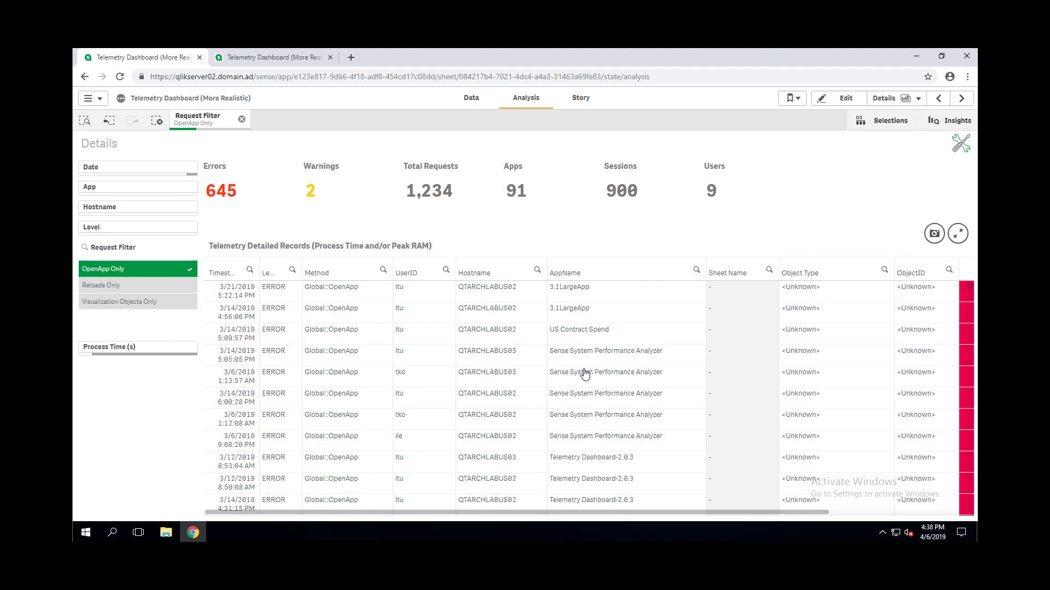
- Sort records by Process Time, longest first, then select and clear the 3.1LargeApp app filter
{"action": "left_click", "coordinate": [883, 513]}
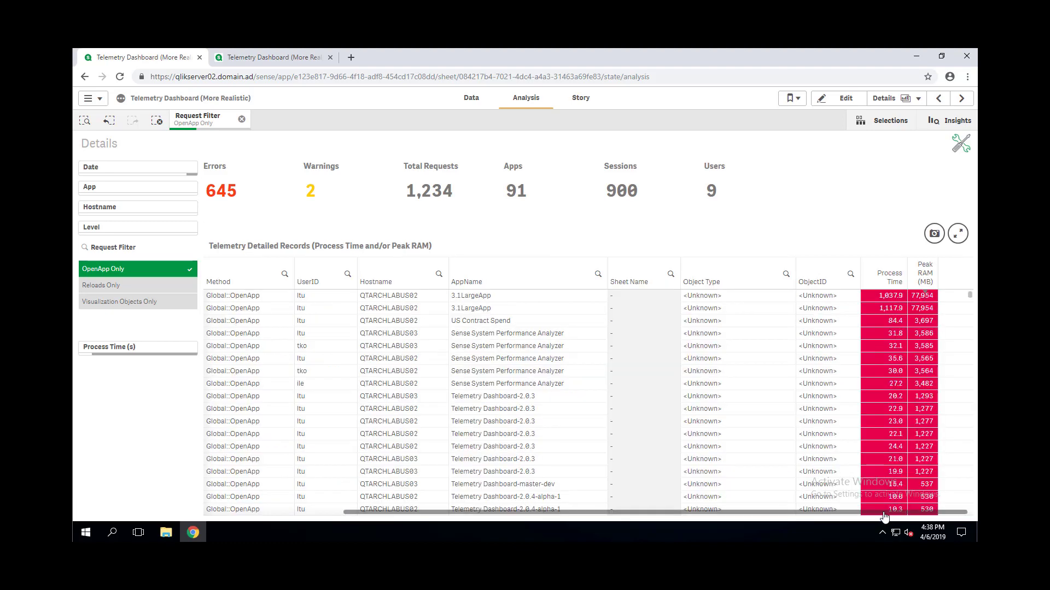
{"action": "left_click", "coordinate": [884, 271]}
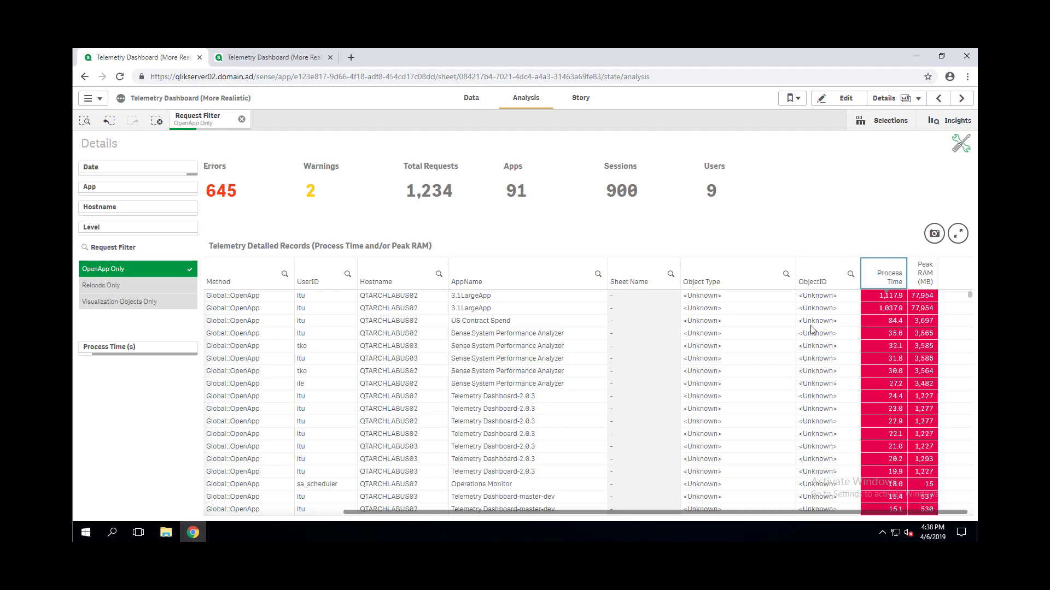
{"action": "left_click", "coordinate": [497, 295]}
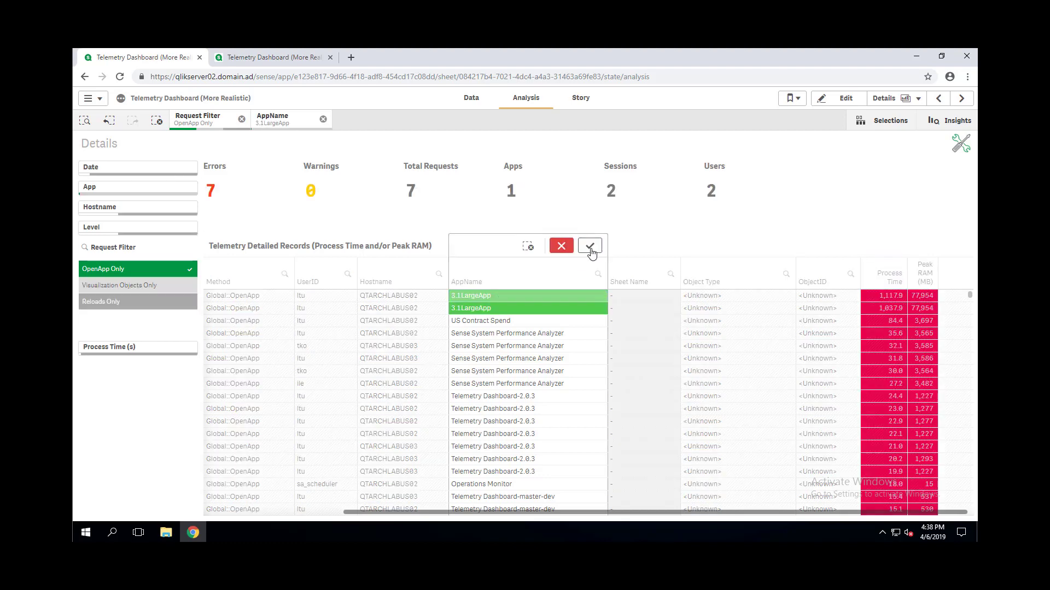
{"action": "left_click", "coordinate": [589, 247]}
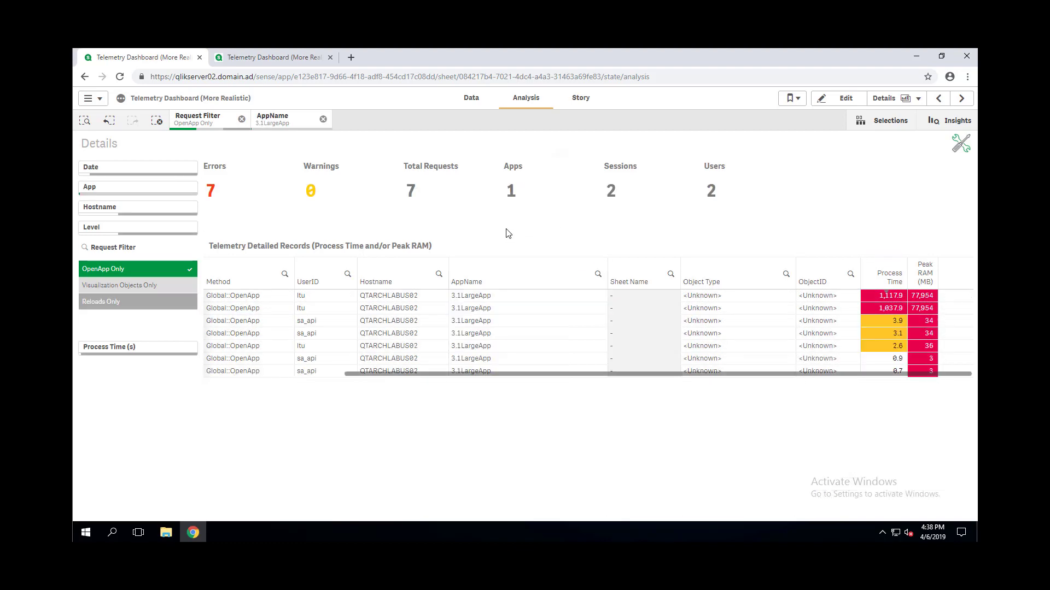
{"action": "left_click", "coordinate": [323, 120]}
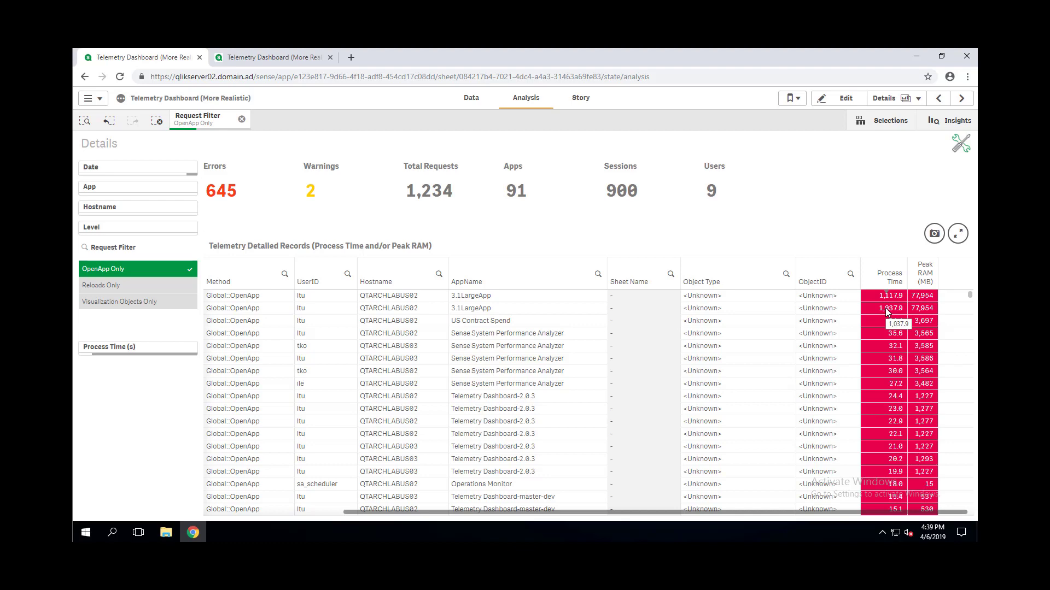
- Swap the OpenApp Only filter for Process Time (s) values over 100 seconds
{"action": "left_click", "coordinate": [126, 270]}
{"action": "left_click", "coordinate": [123, 348]}
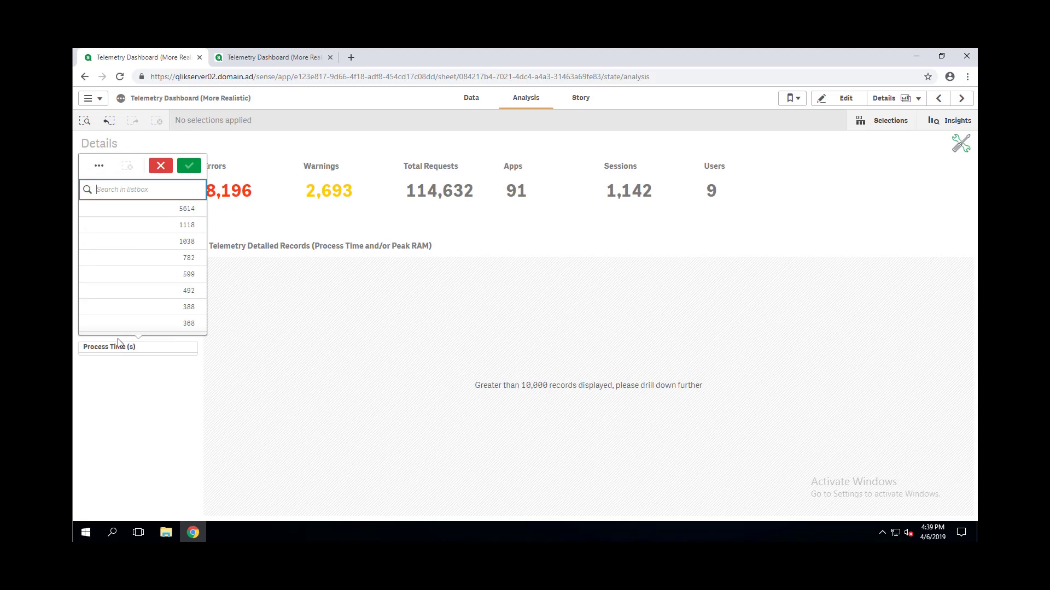
{"action": "type", "text": ">100"}
{"action": "key", "text": "Return"}
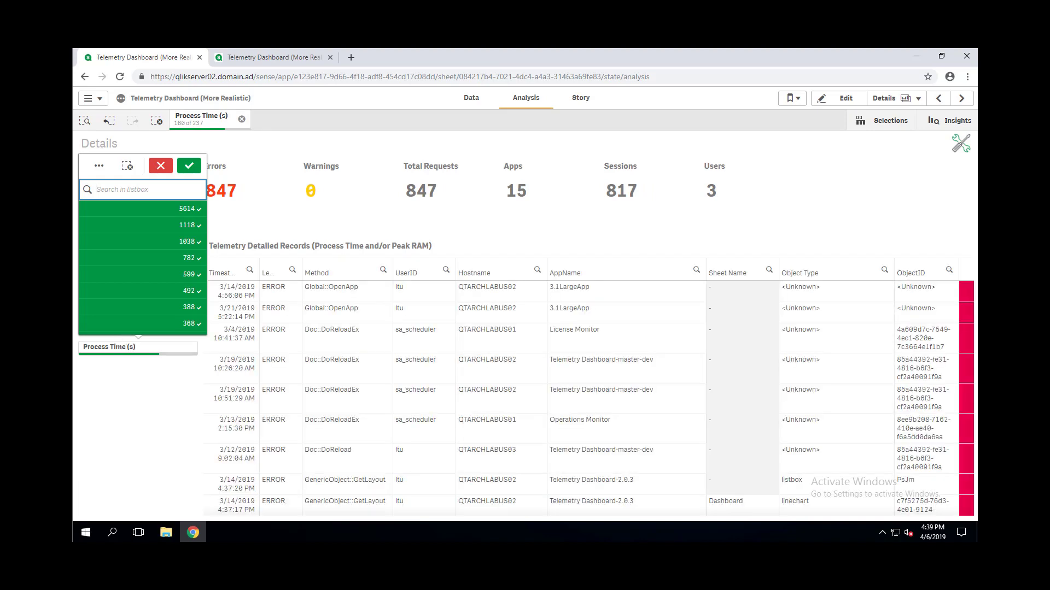
{"action": "left_click", "coordinate": [87, 143]}
{"action": "left_click", "coordinate": [112, 348]}
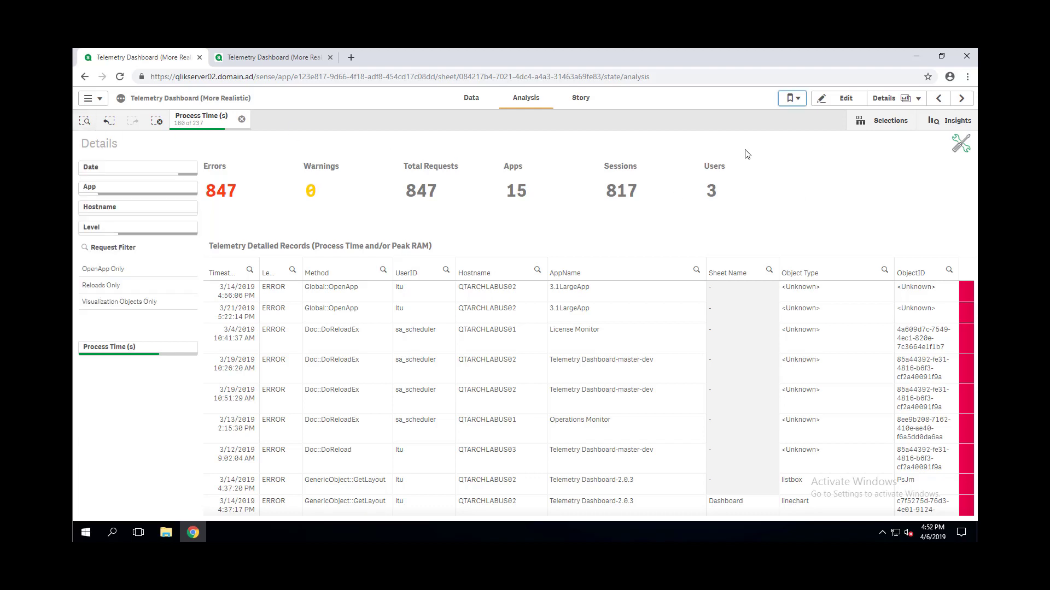
- Copy the Last 7 Days bookmark's set expression, then apply that bookmark
{"action": "left_click", "coordinate": [790, 101]}
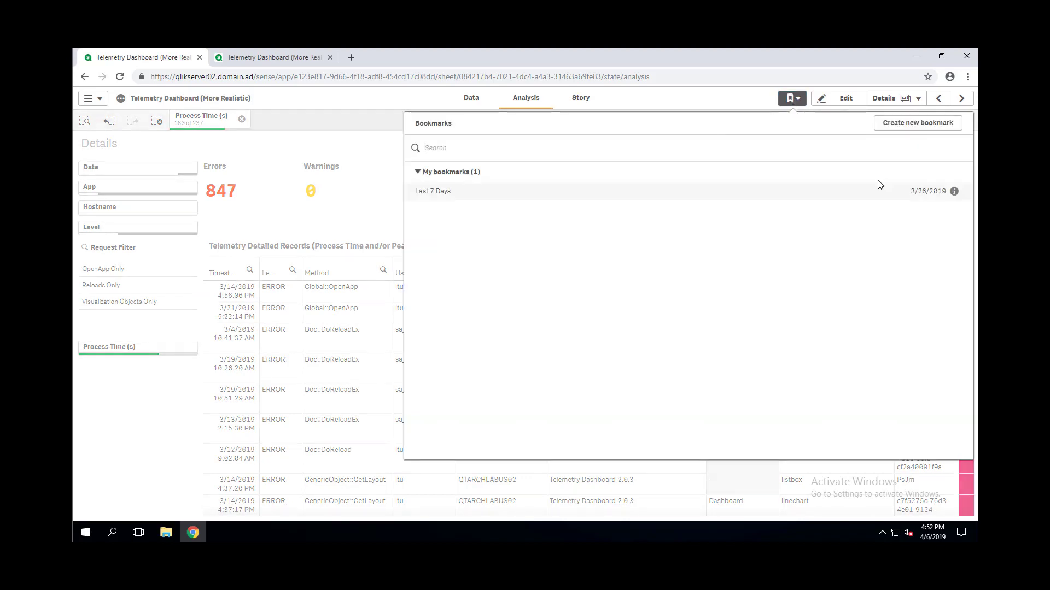
{"action": "left_click", "coordinate": [954, 191]}
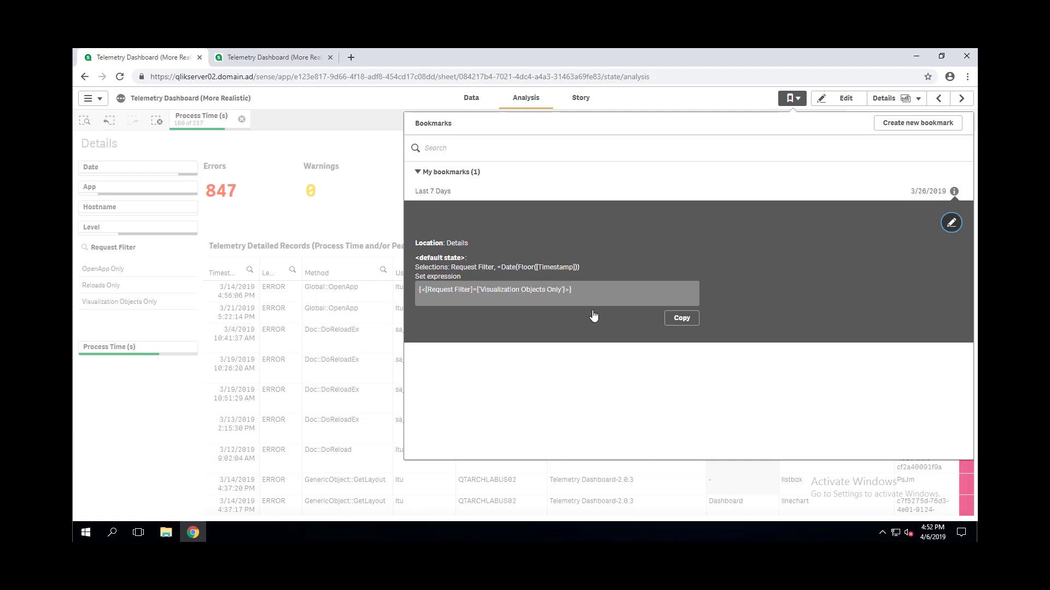
{"action": "left_click", "coordinate": [682, 319]}
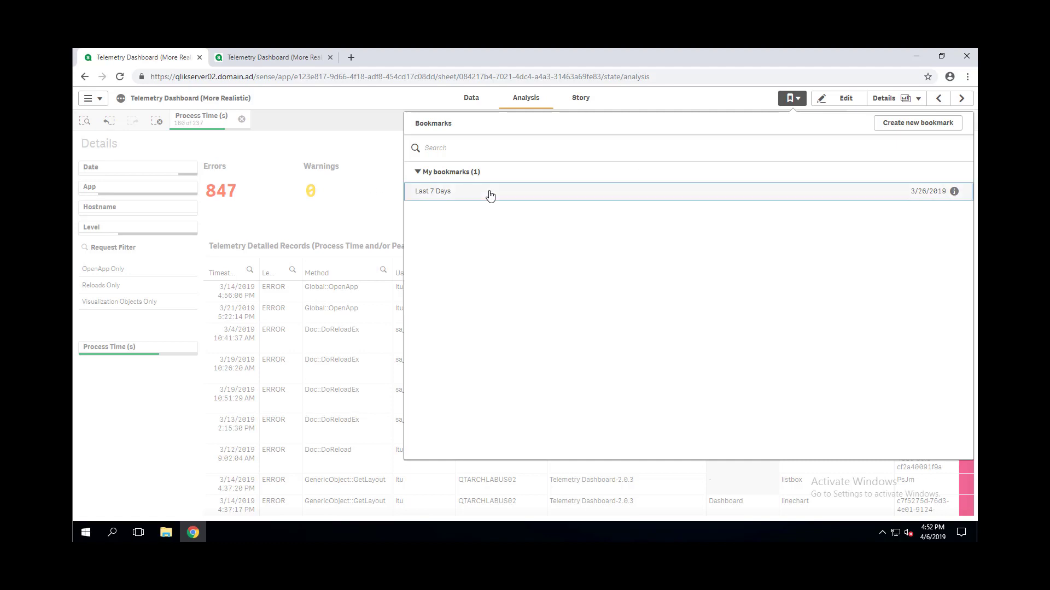
{"action": "left_click", "coordinate": [490, 193]}
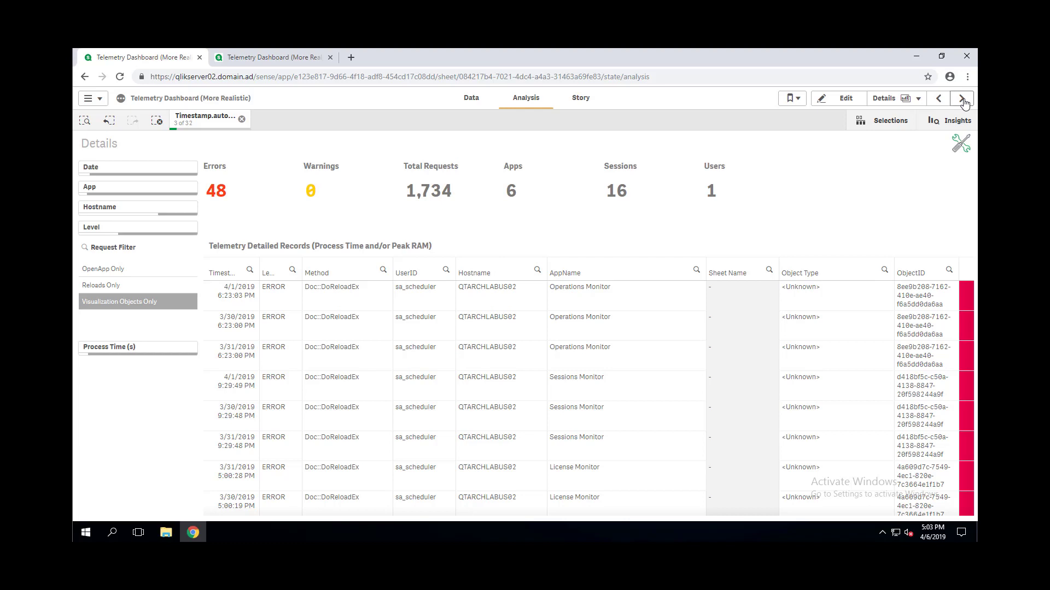
- On App Anomalies, clear the Timestamp selection and select Process Time (s) values above 5
{"action": "left_click", "coordinate": [962, 100]}
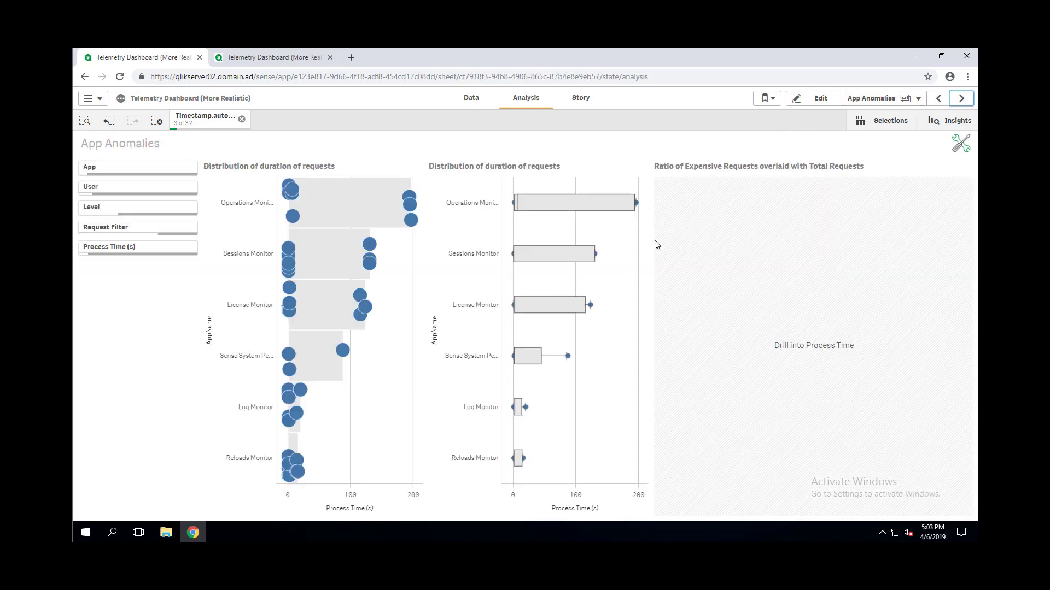
{"action": "left_click", "coordinate": [241, 119]}
{"action": "left_click", "coordinate": [143, 251]}
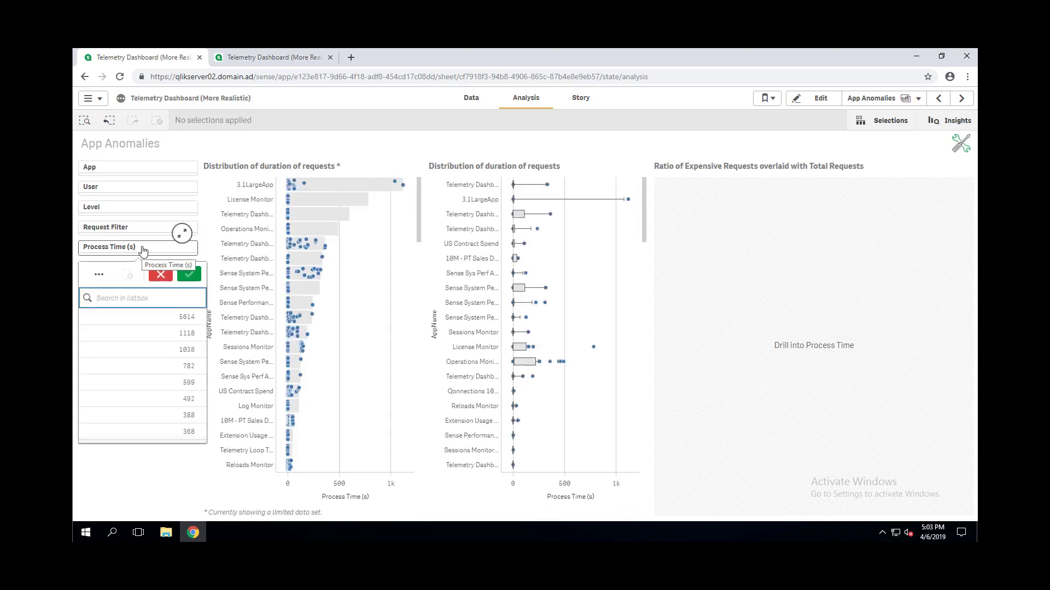
{"action": "type", "text": ">5"}
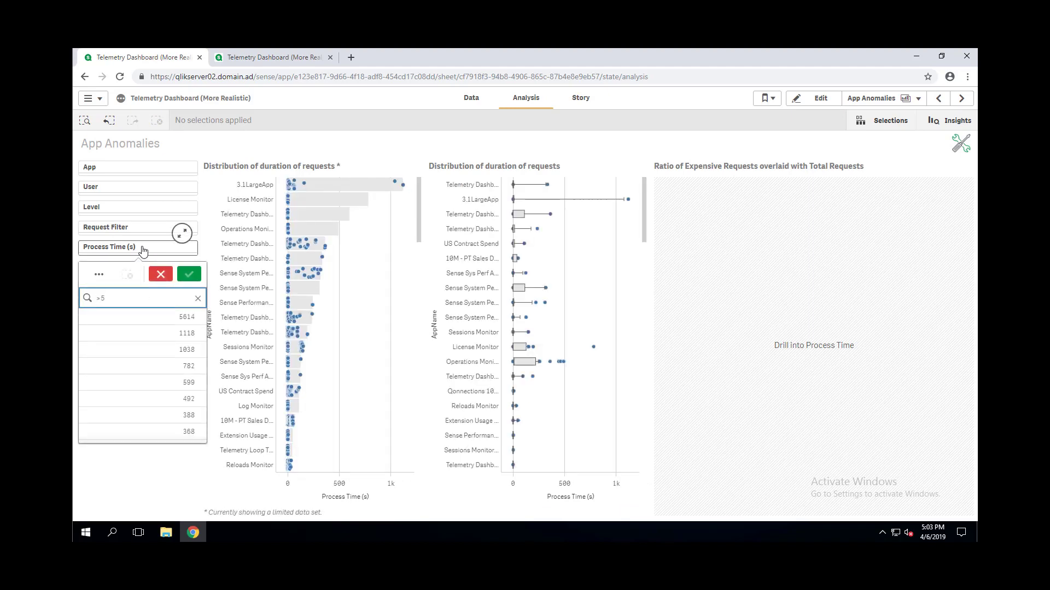
{"action": "key", "text": "Return"}
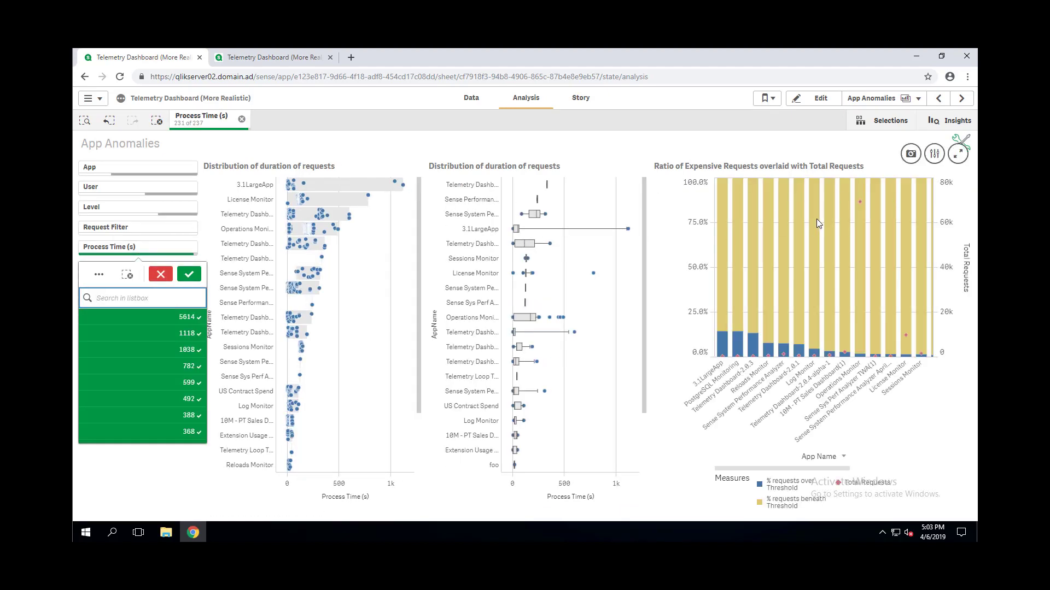
{"action": "left_click", "coordinate": [189, 274]}
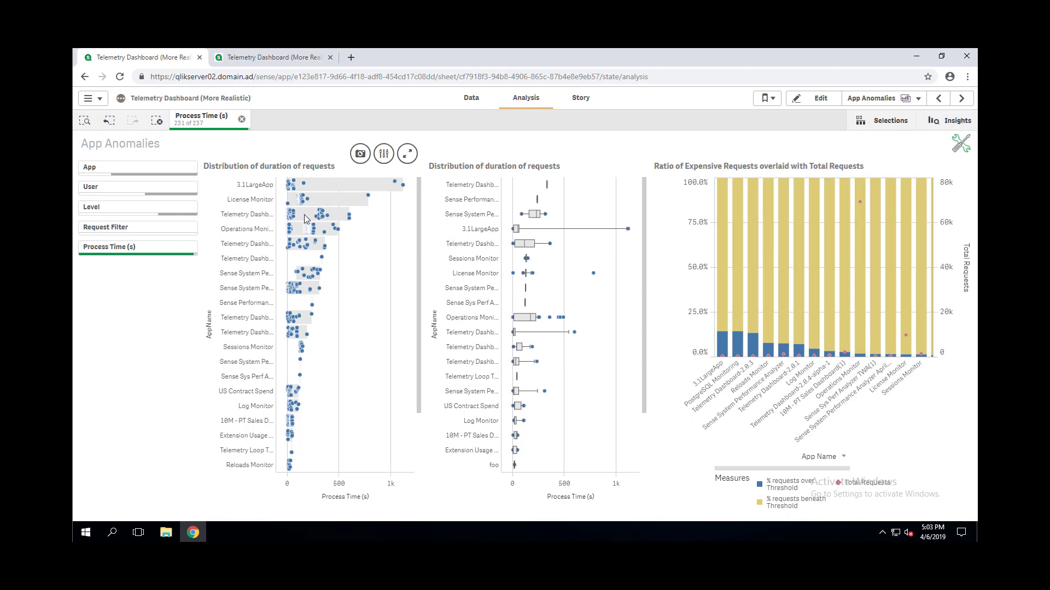
- Select individual Telemetry Dashboard apps in the distribution chart, cancelling each selection
{"action": "left_click", "coordinate": [257, 217]}
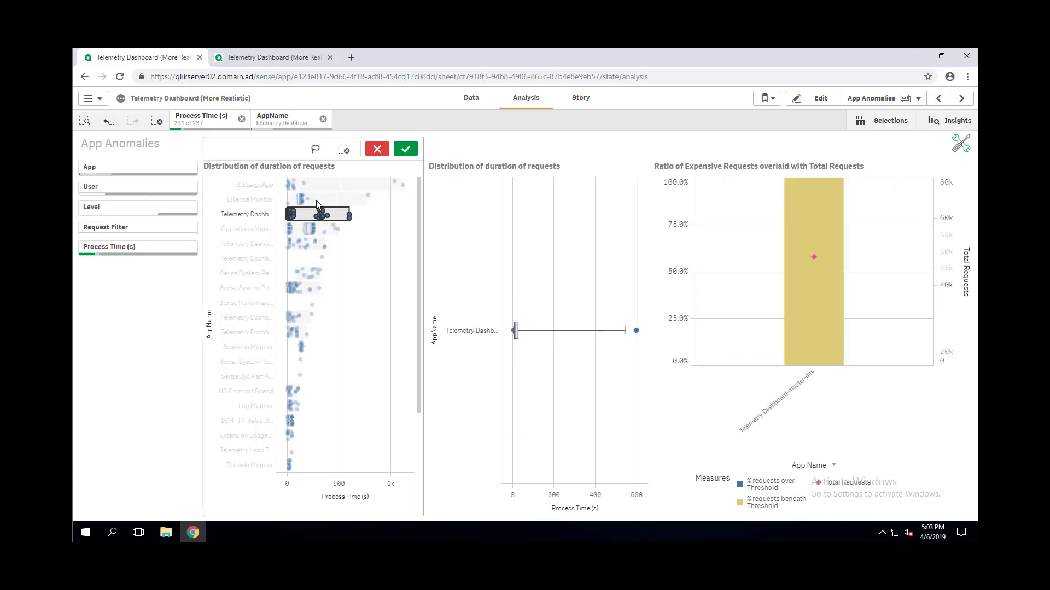
{"action": "left_click", "coordinate": [377, 150]}
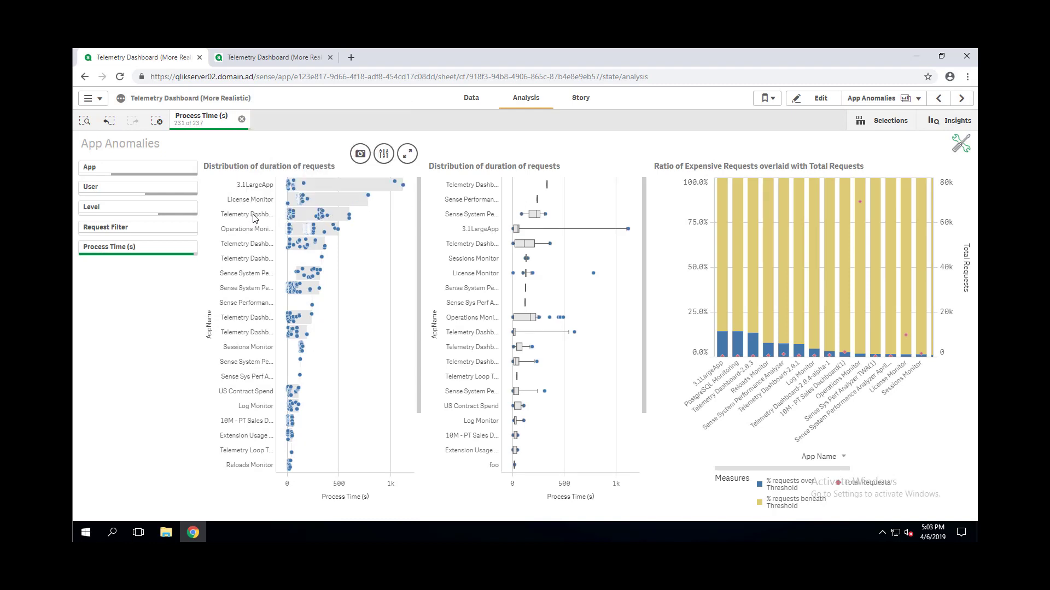
{"action": "left_click", "coordinate": [281, 213]}
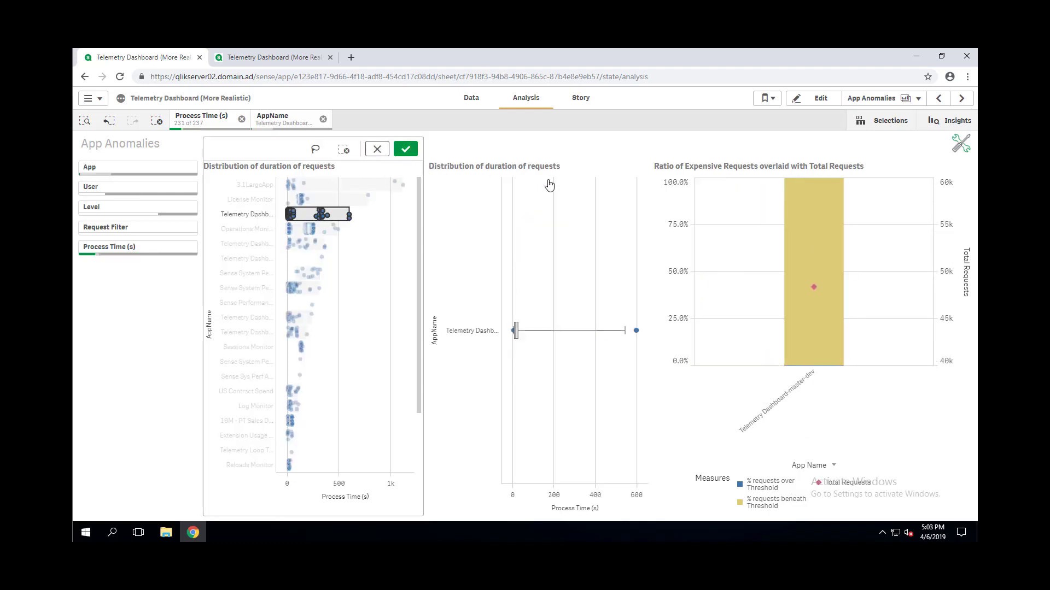
{"action": "left_click", "coordinate": [377, 149]}
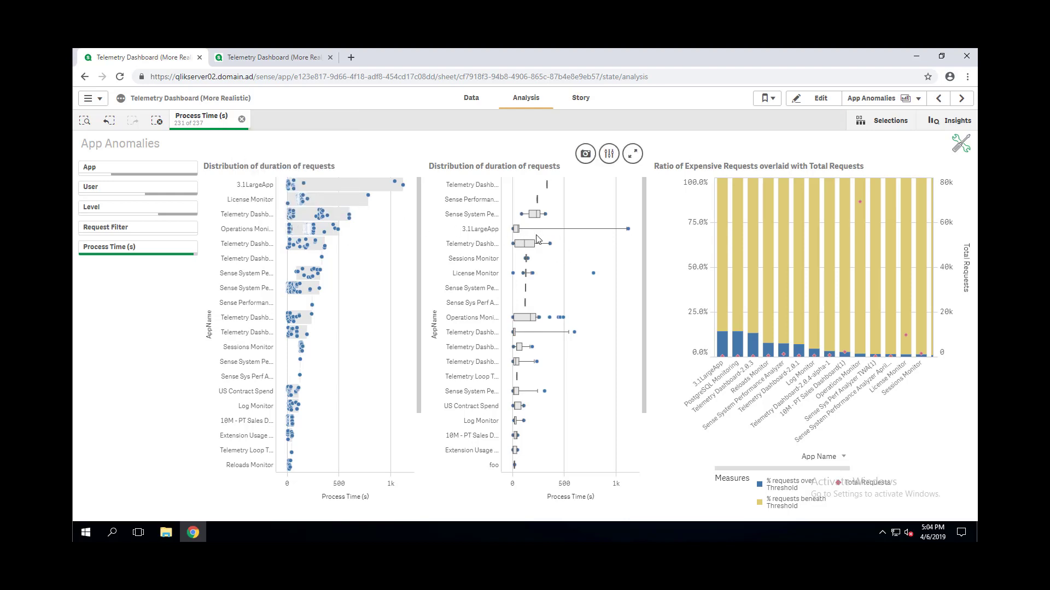
{"action": "mouse_move", "coordinate": [534, 321]}
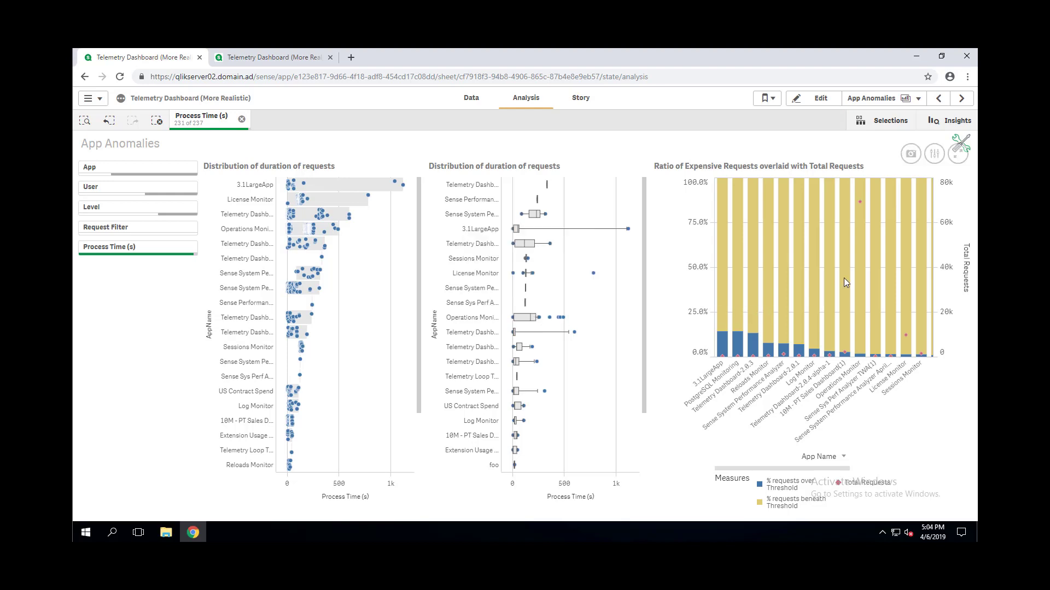
{"action": "left_click", "coordinate": [959, 156]}
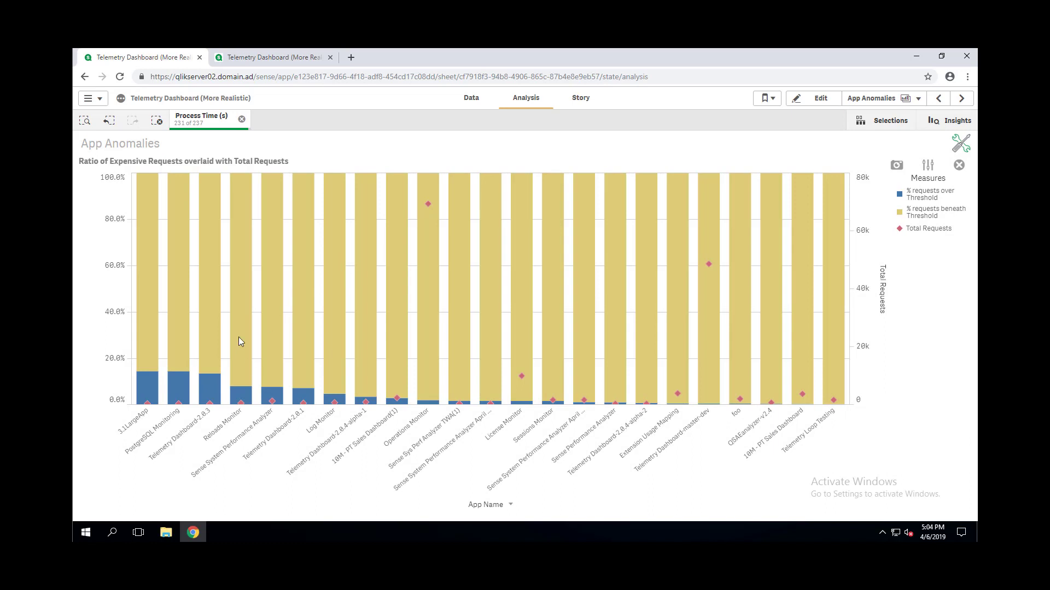
{"action": "mouse_move", "coordinate": [149, 385]}
{"action": "mouse_move", "coordinate": [522, 379]}
{"action": "mouse_move", "coordinate": [429, 210]}
{"action": "mouse_move", "coordinate": [642, 215]}
{"action": "mouse_move", "coordinate": [182, 384]}
{"action": "left_click", "coordinate": [959, 165]}
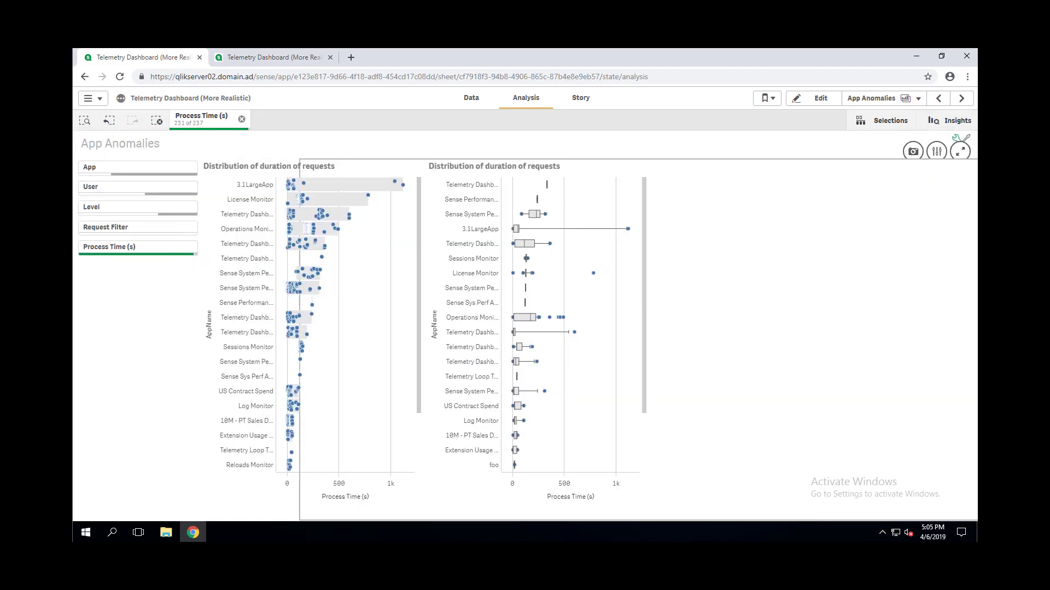
- On Expensive Objects, clear the Process Time (s) chip and inspect the warnings and errors by object type
{"action": "left_click", "coordinate": [963, 98]}
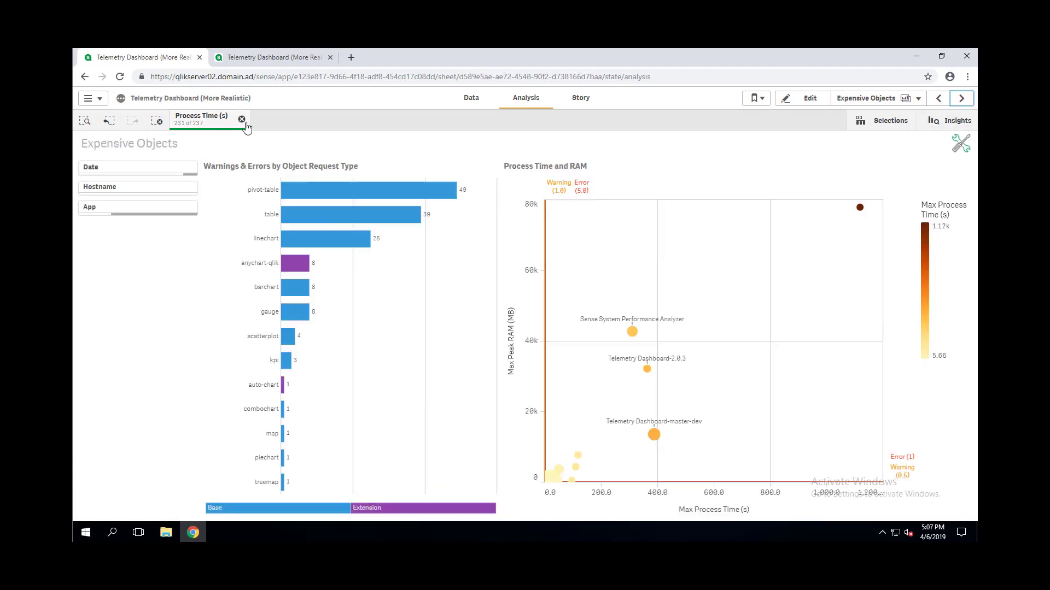
{"action": "left_click", "coordinate": [241, 120]}
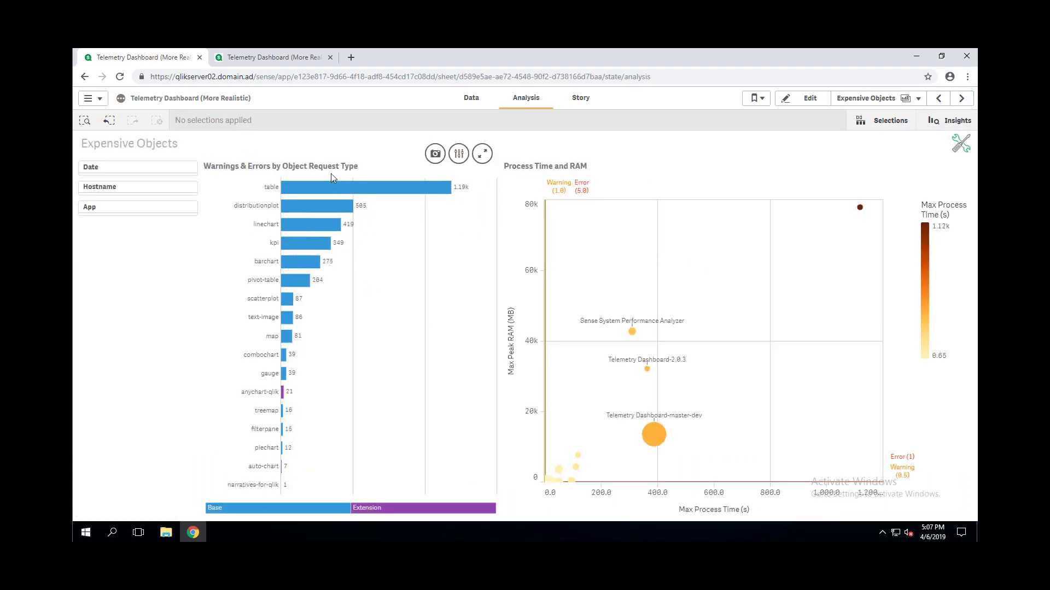
{"action": "mouse_move", "coordinate": [303, 186]}
{"action": "mouse_move", "coordinate": [270, 229]}
{"action": "mouse_move", "coordinate": [271, 189]}
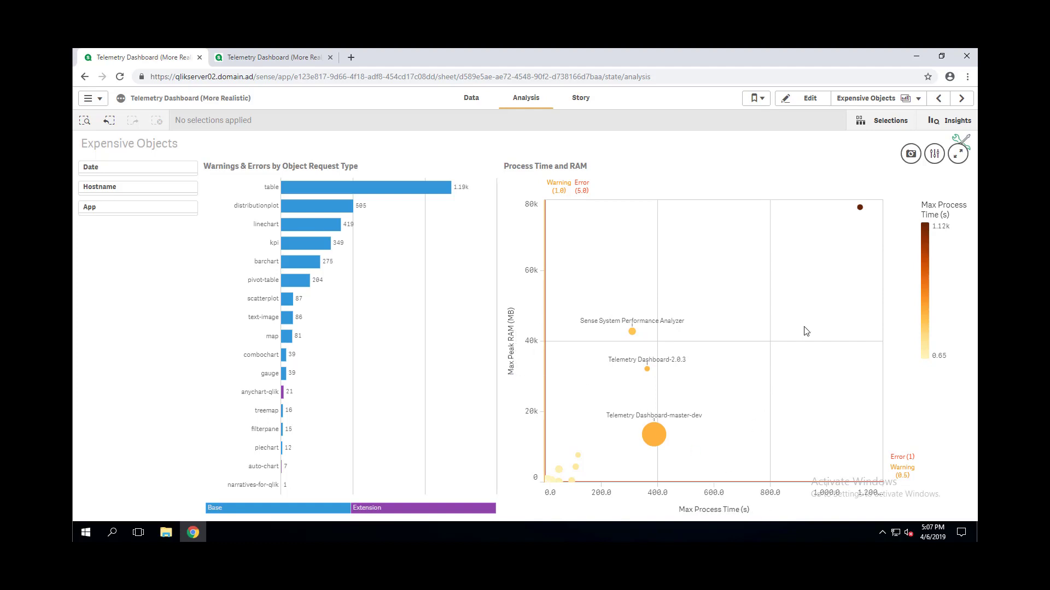
{"action": "mouse_move", "coordinate": [860, 208]}
{"action": "mouse_move", "coordinate": [635, 332]}
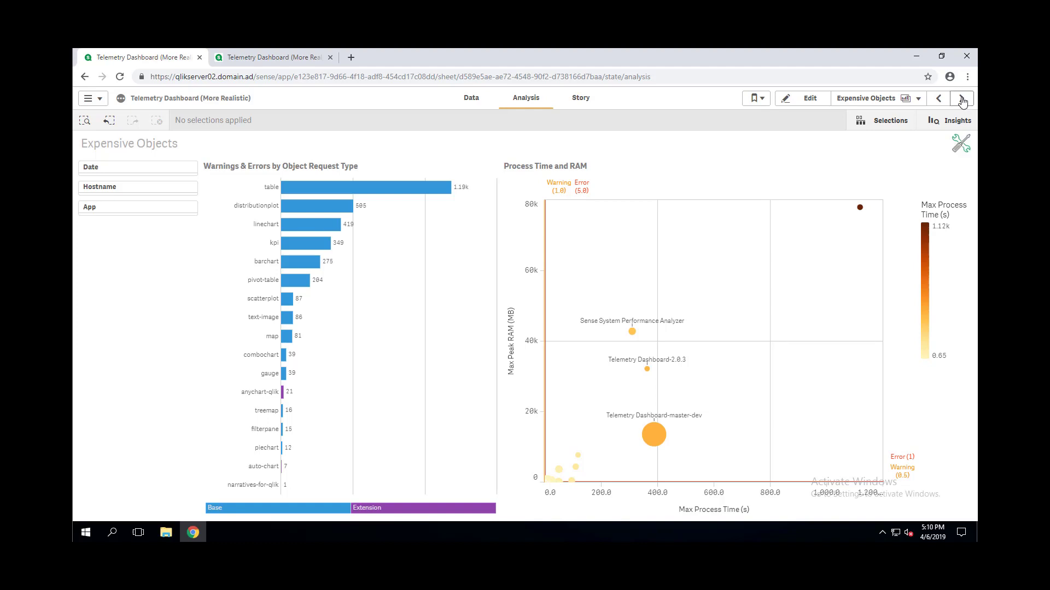
- On the Trends By App sheet, select the 11–14 March range, then clear the Timestamp selection
{"action": "left_click", "coordinate": [961, 99]}
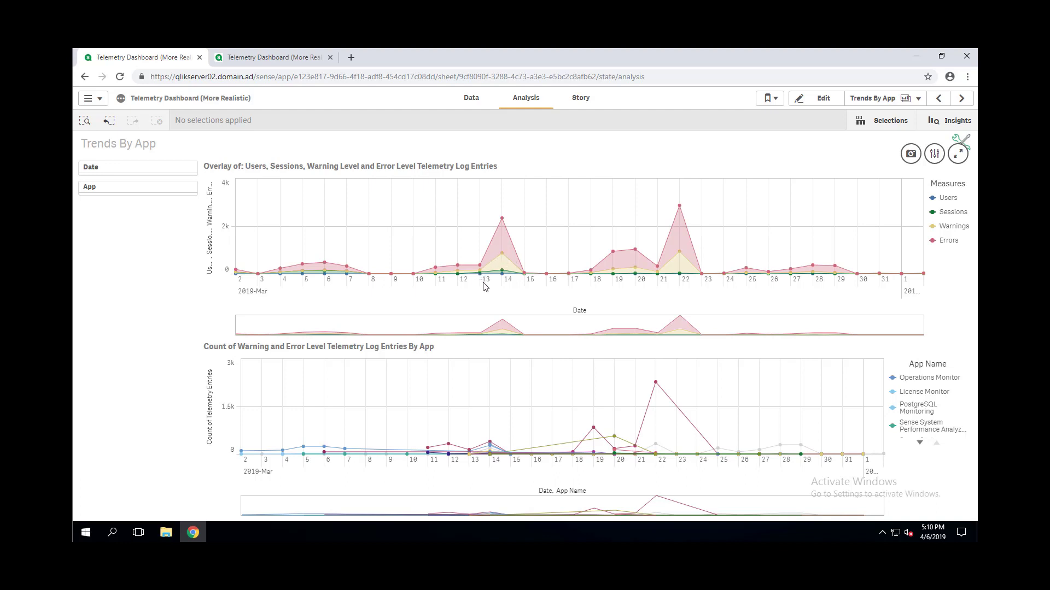
{"action": "left_click_drag", "start_coordinate": [478, 286], "coordinate": [558, 291]}
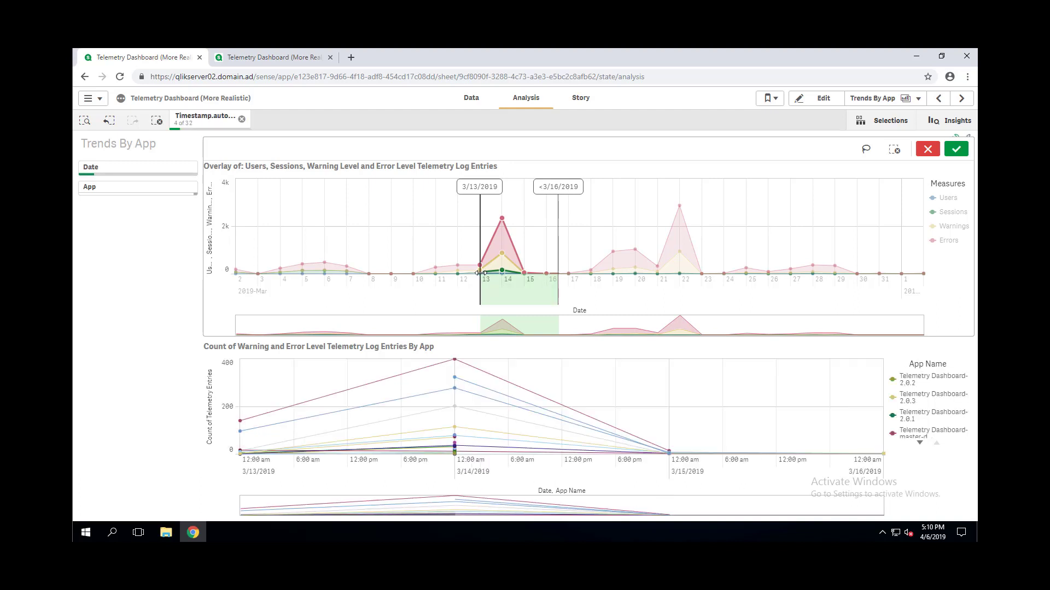
{"action": "left_click_drag", "start_coordinate": [479, 275], "coordinate": [445, 275]}
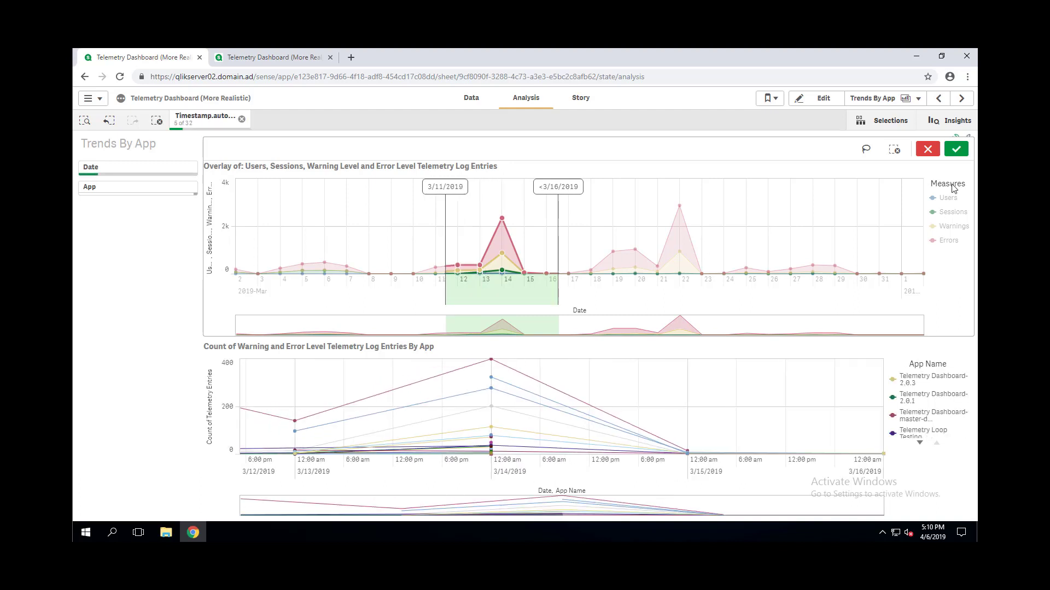
{"action": "left_click", "coordinate": [957, 148]}
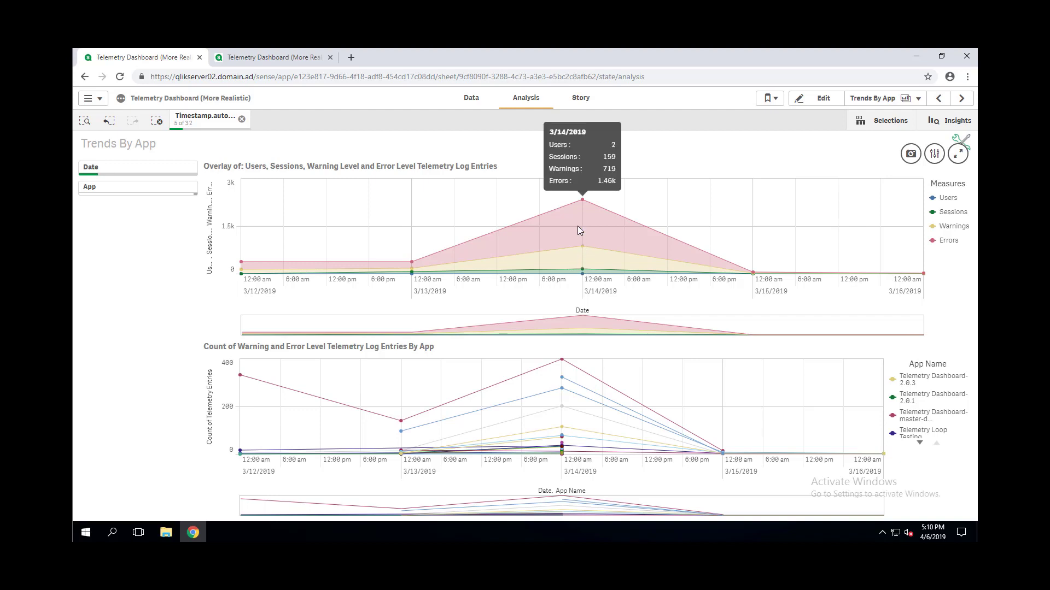
{"action": "left_click", "coordinate": [241, 119]}
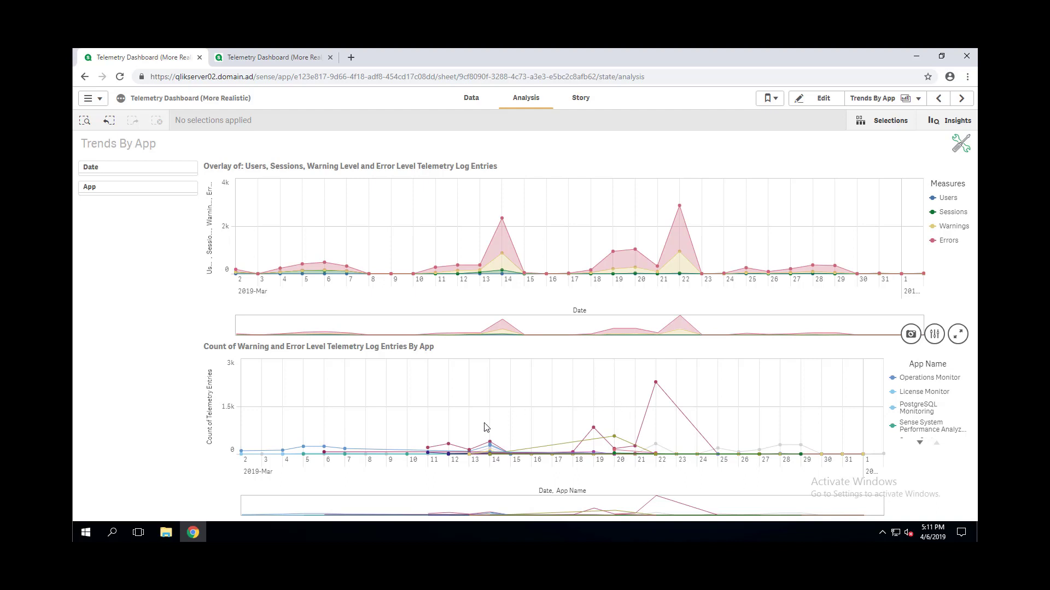
{"action": "mouse_move", "coordinate": [348, 453]}
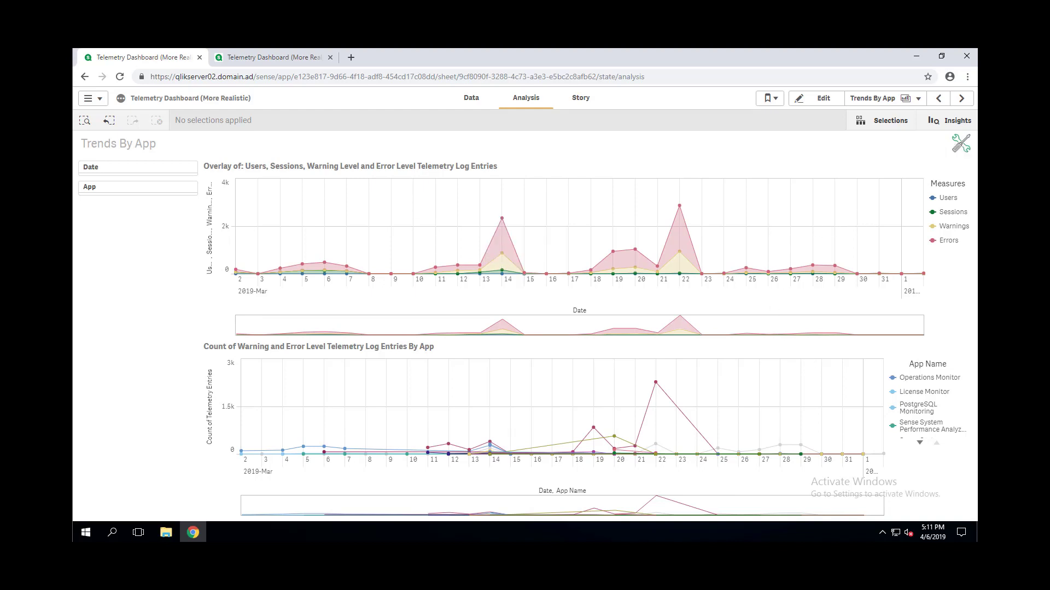
- Go to the App Profiling sheet and filter it to the app 3.1LargeApp
{"action": "left_click", "coordinate": [961, 99]}
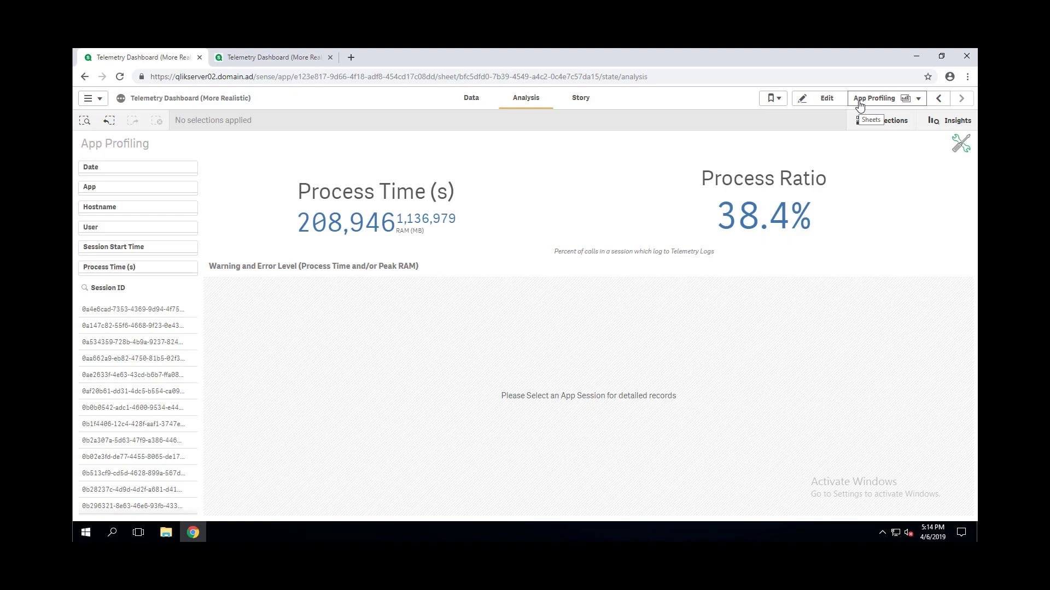
{"action": "mouse_move", "coordinate": [188, 162]}
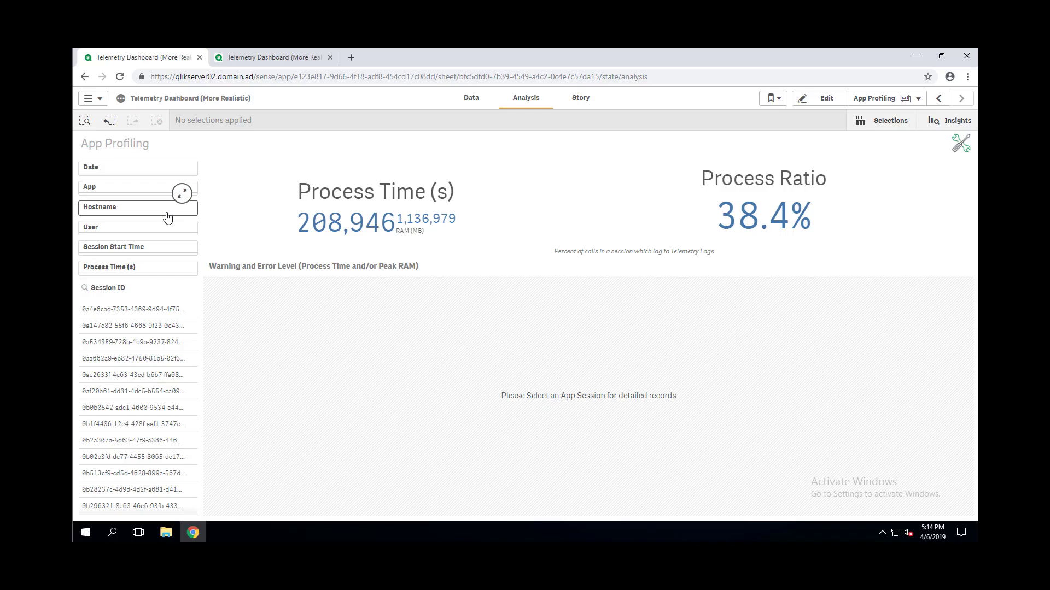
{"action": "left_click", "coordinate": [116, 187]}
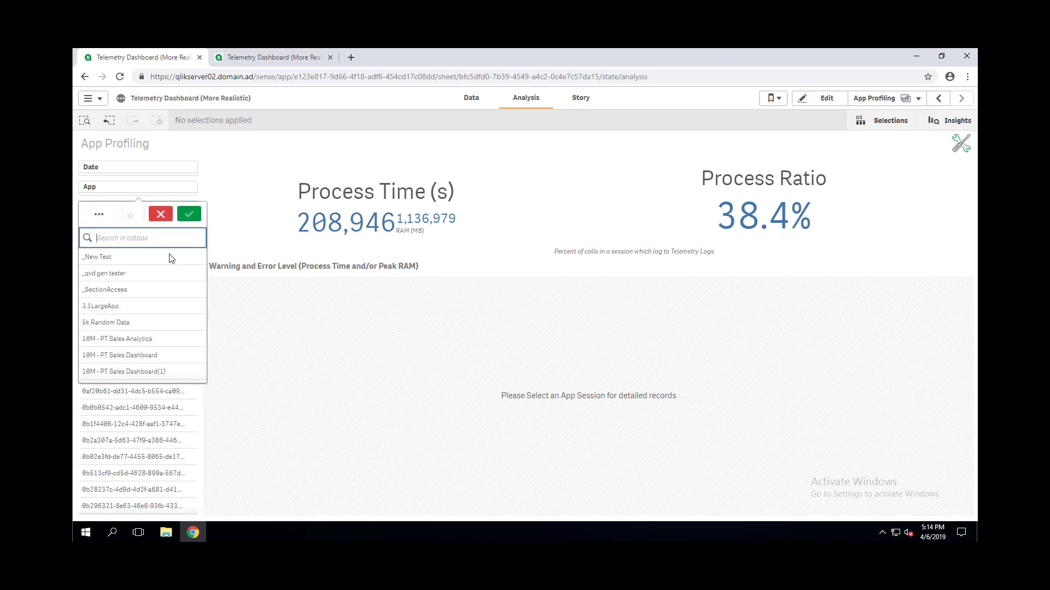
{"action": "left_click", "coordinate": [119, 307]}
{"action": "left_click", "coordinate": [190, 215]}
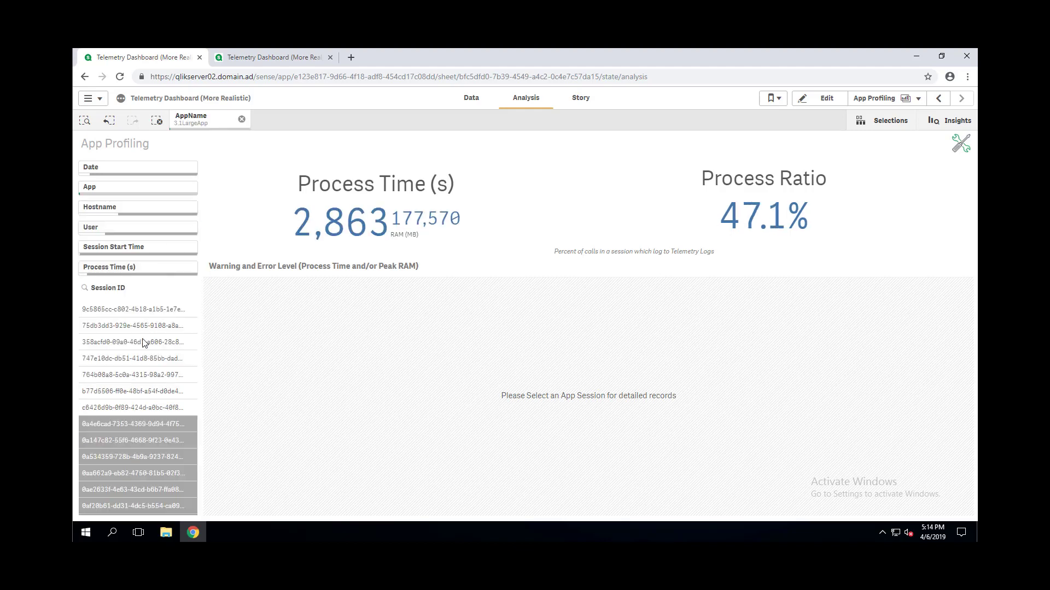
- Narrow the App Profiling sheet further to a single user
{"action": "left_click", "coordinate": [109, 227]}
{"action": "left_click", "coordinate": [129, 296]}
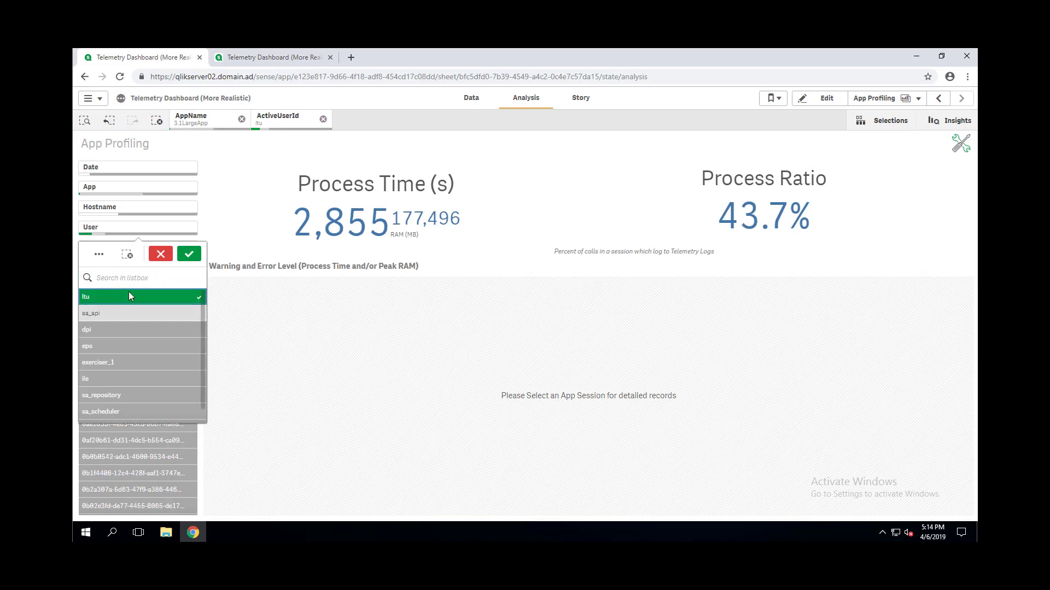
{"action": "left_click", "coordinate": [188, 254]}
{"action": "left_click", "coordinate": [116, 327]}
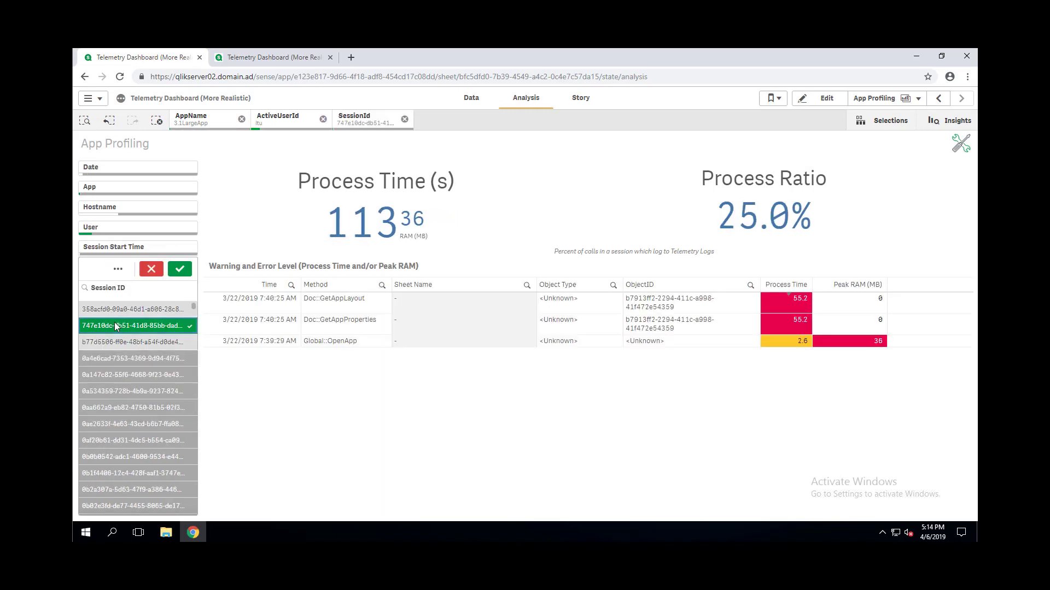
{"action": "left_click", "coordinate": [121, 326]}
{"action": "left_click", "coordinate": [119, 341]}
{"action": "left_click", "coordinate": [251, 301]}
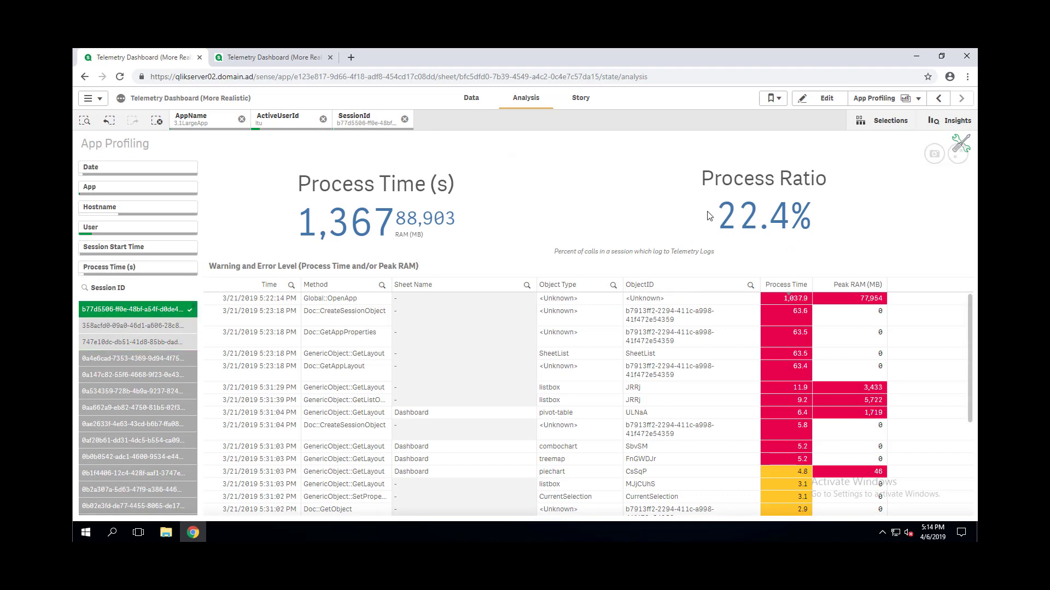
{"action": "mouse_move", "coordinate": [752, 220]}
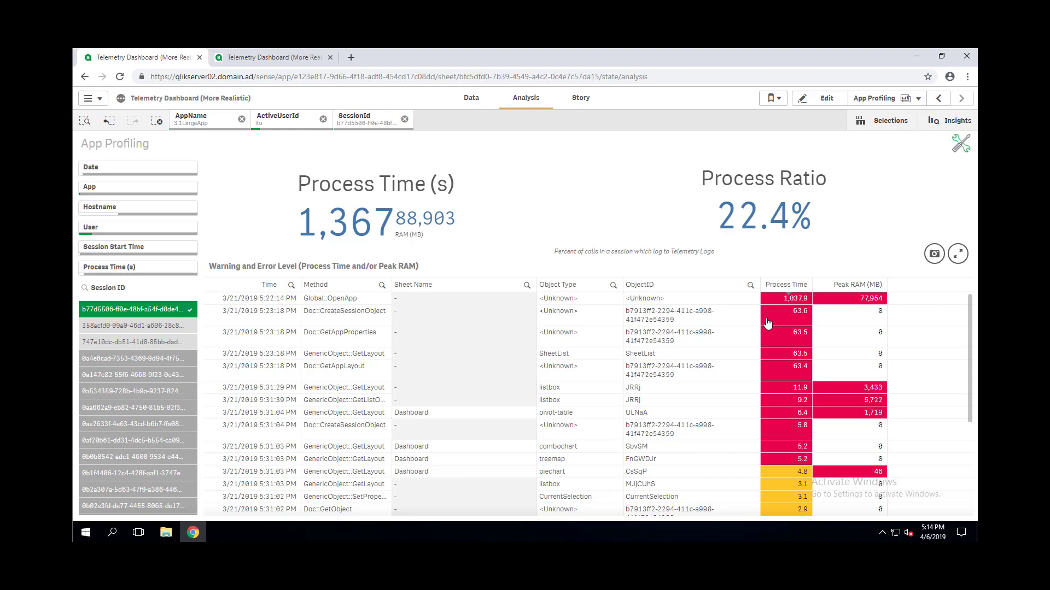
{"action": "scroll", "coordinate": [767, 323], "scroll_direction": "down", "scroll_amount": 5}
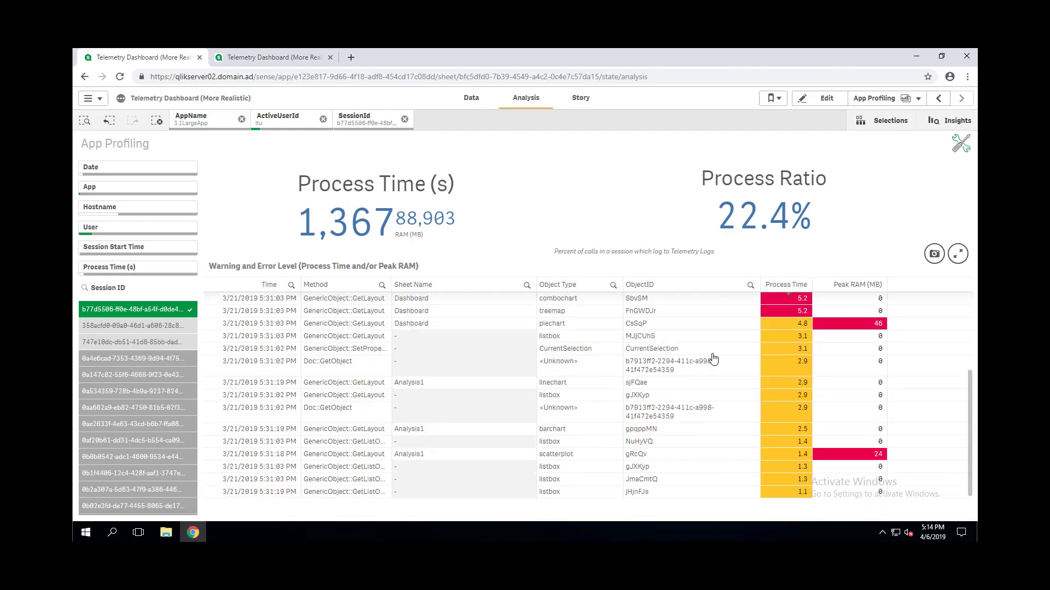
{"action": "left_click", "coordinate": [149, 304]}
{"action": "left_click", "coordinate": [180, 269]}
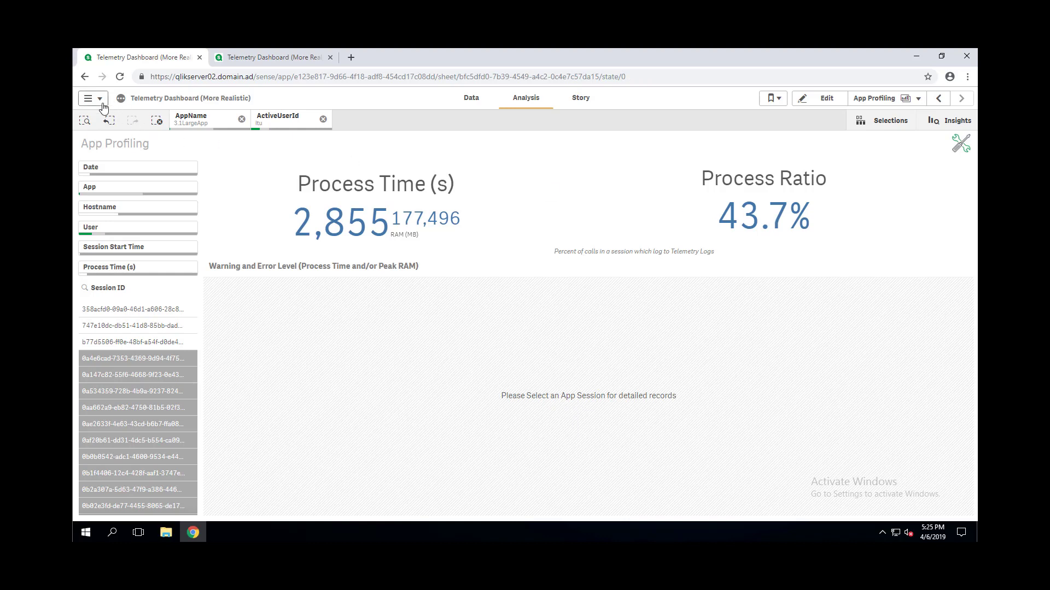
- Show the app overview, then select the second tab's URL path after domain.ad/ for replacement
{"action": "left_click", "coordinate": [92, 100]}
{"action": "left_click", "coordinate": [118, 123]}
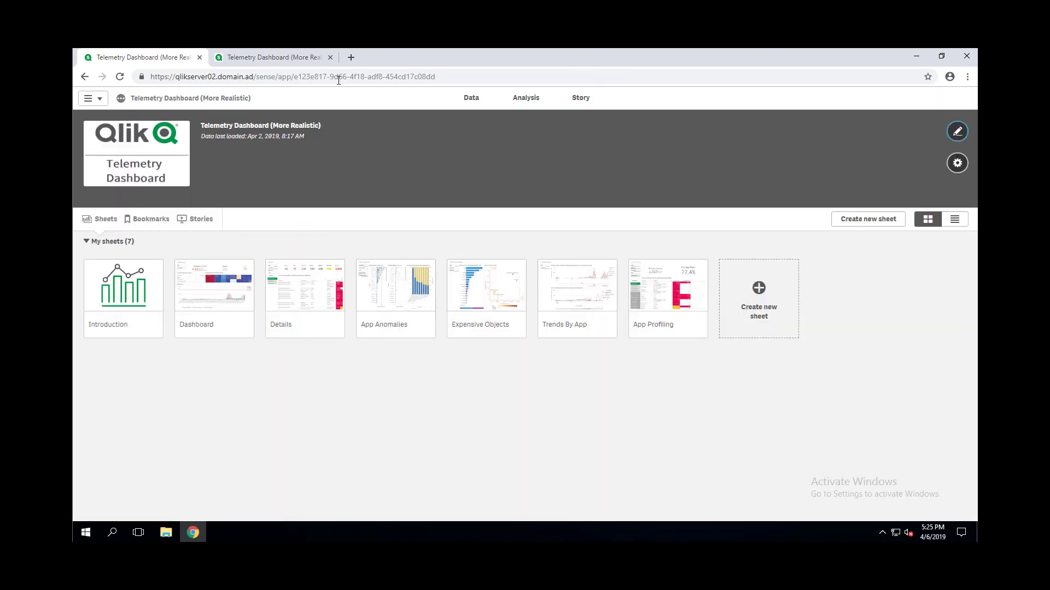
{"action": "left_click", "coordinate": [247, 60]}
{"action": "left_click", "coordinate": [260, 76]}
{"action": "left_click", "coordinate": [261, 77]}
{"action": "left_click_drag", "start_coordinate": [261, 76], "coordinate": [583, 119]}
- Open the Qlik Management Console at the qm address and load its Apps list
{"action": "type", "text": "qmc"}
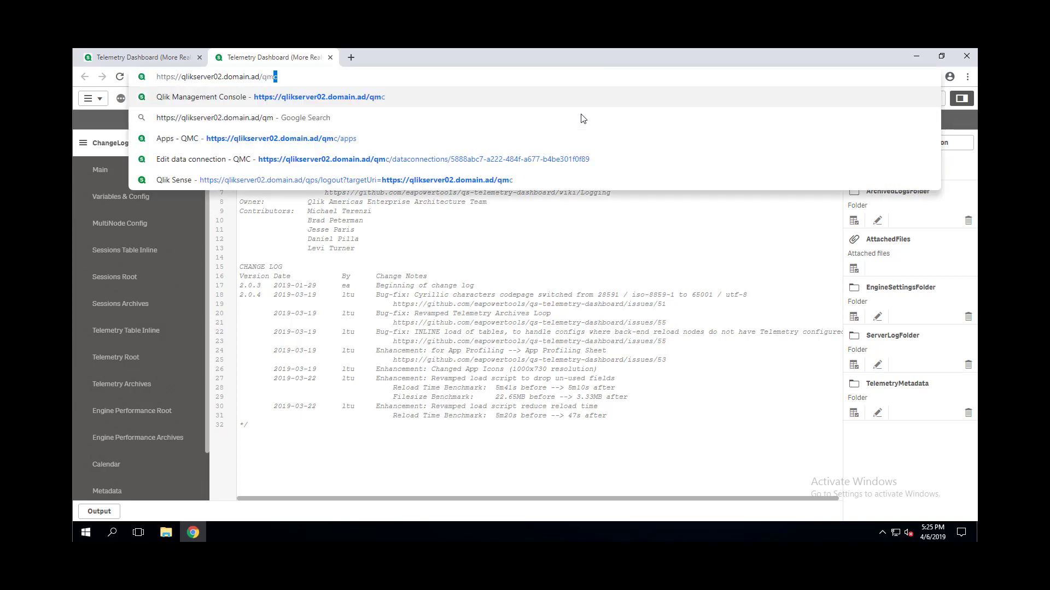
{"action": "key", "text": "Return"}
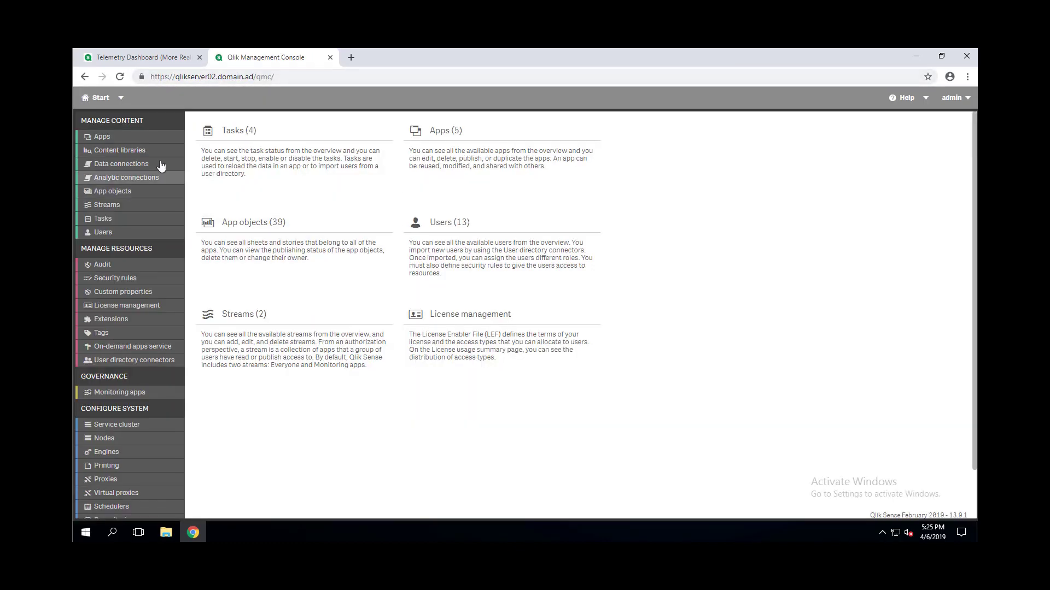
{"action": "left_click", "coordinate": [145, 136]}
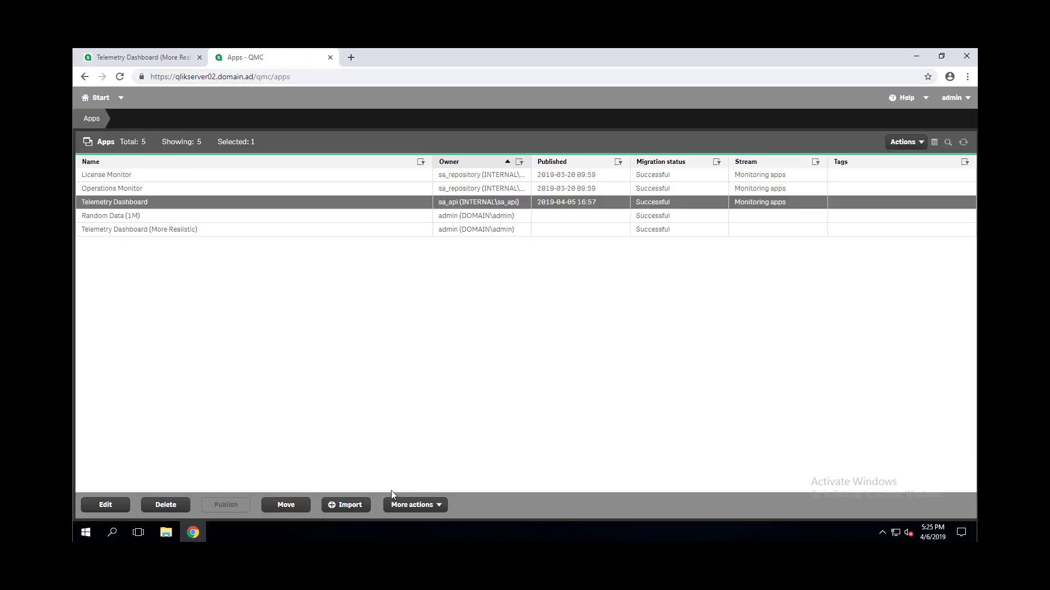
- Start exporting the Telemetry Dashboard app, cancel it, and return to the first tab
{"action": "left_click", "coordinate": [413, 504]}
{"action": "left_click", "coordinate": [400, 419]}
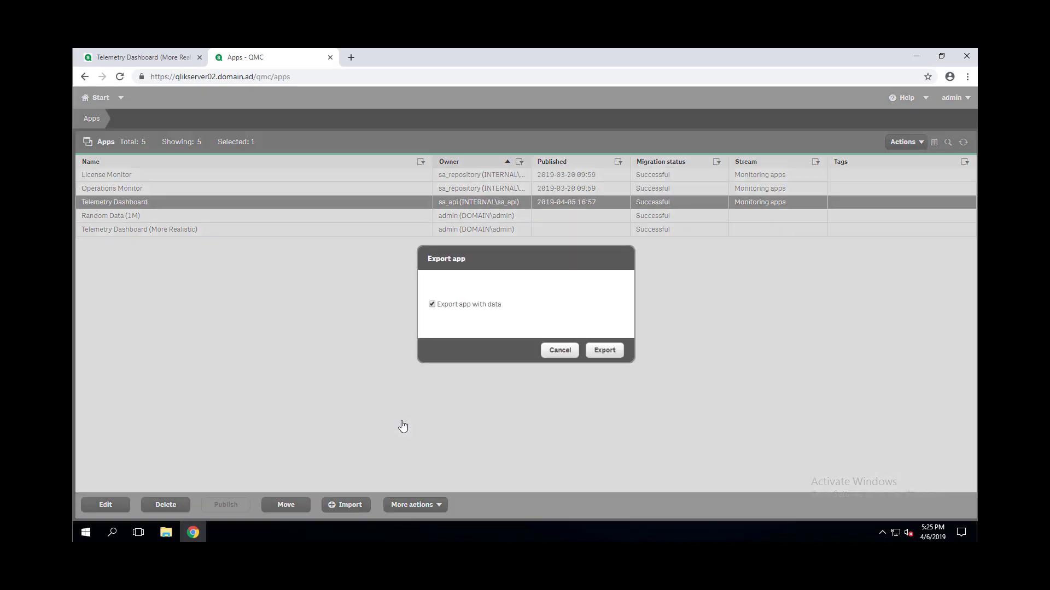
{"action": "left_click", "coordinate": [558, 351]}
{"action": "left_click", "coordinate": [165, 58]}
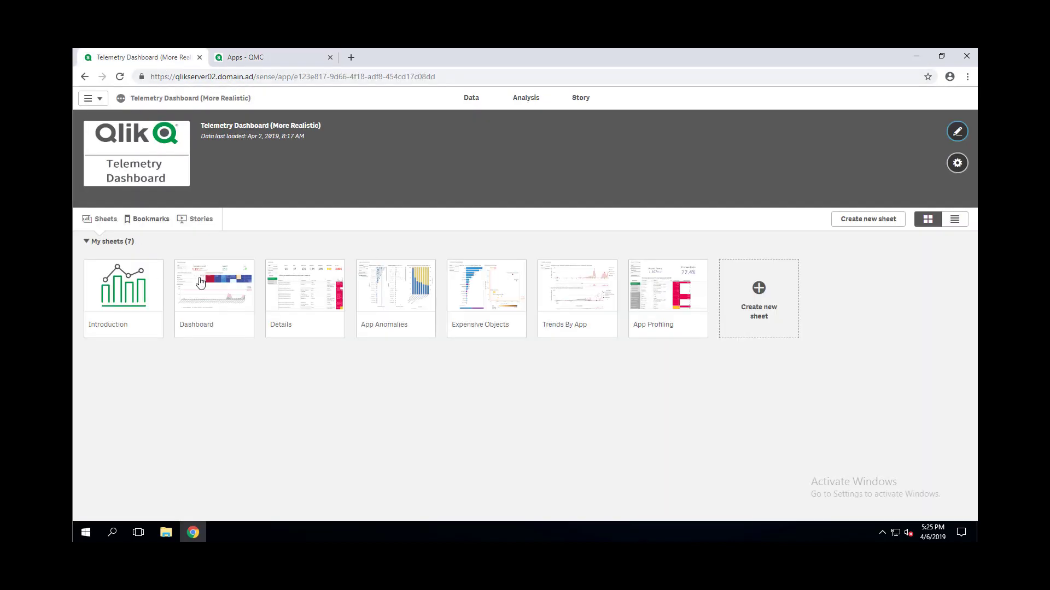
- On App Profiling, deselect 3.1LargeApp in the App filter and clear the ActiveUserId selection
{"action": "left_click", "coordinate": [646, 285]}
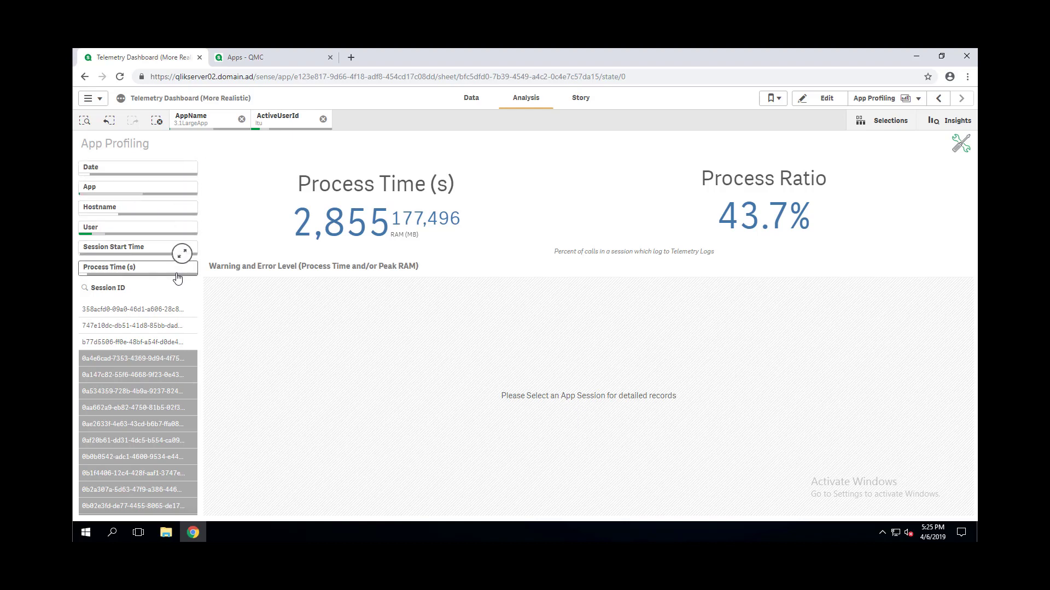
{"action": "left_click", "coordinate": [133, 192]}
{"action": "left_click", "coordinate": [130, 256]}
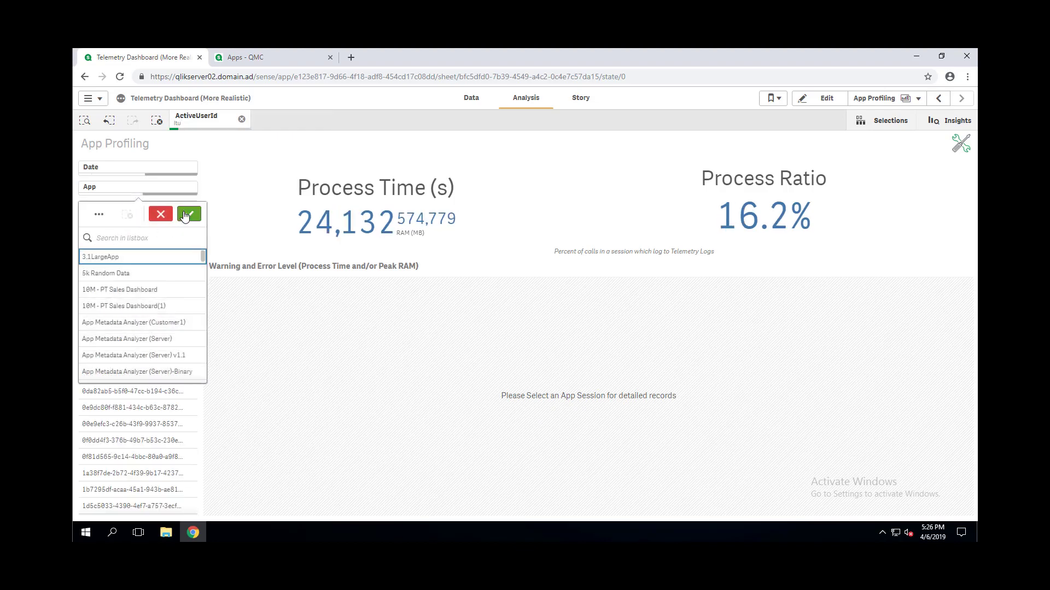
{"action": "left_click", "coordinate": [186, 215]}
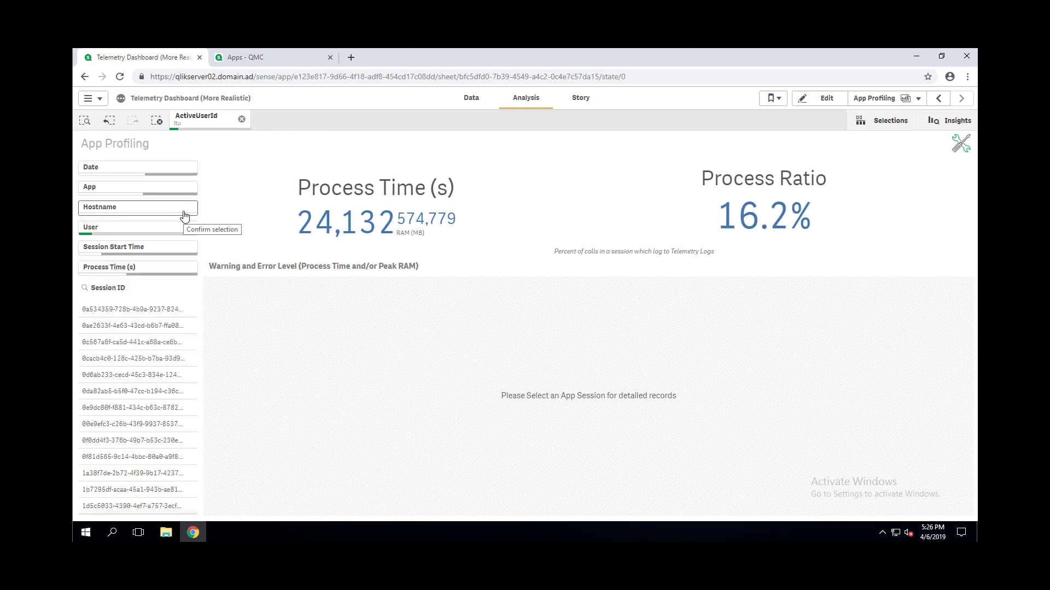
{"action": "left_click", "coordinate": [242, 120]}
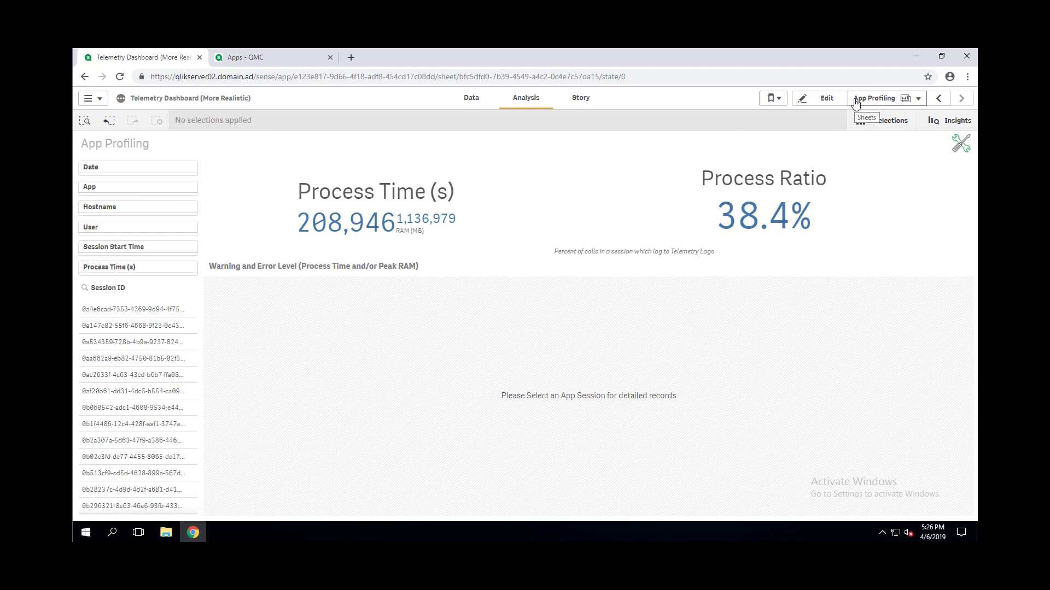